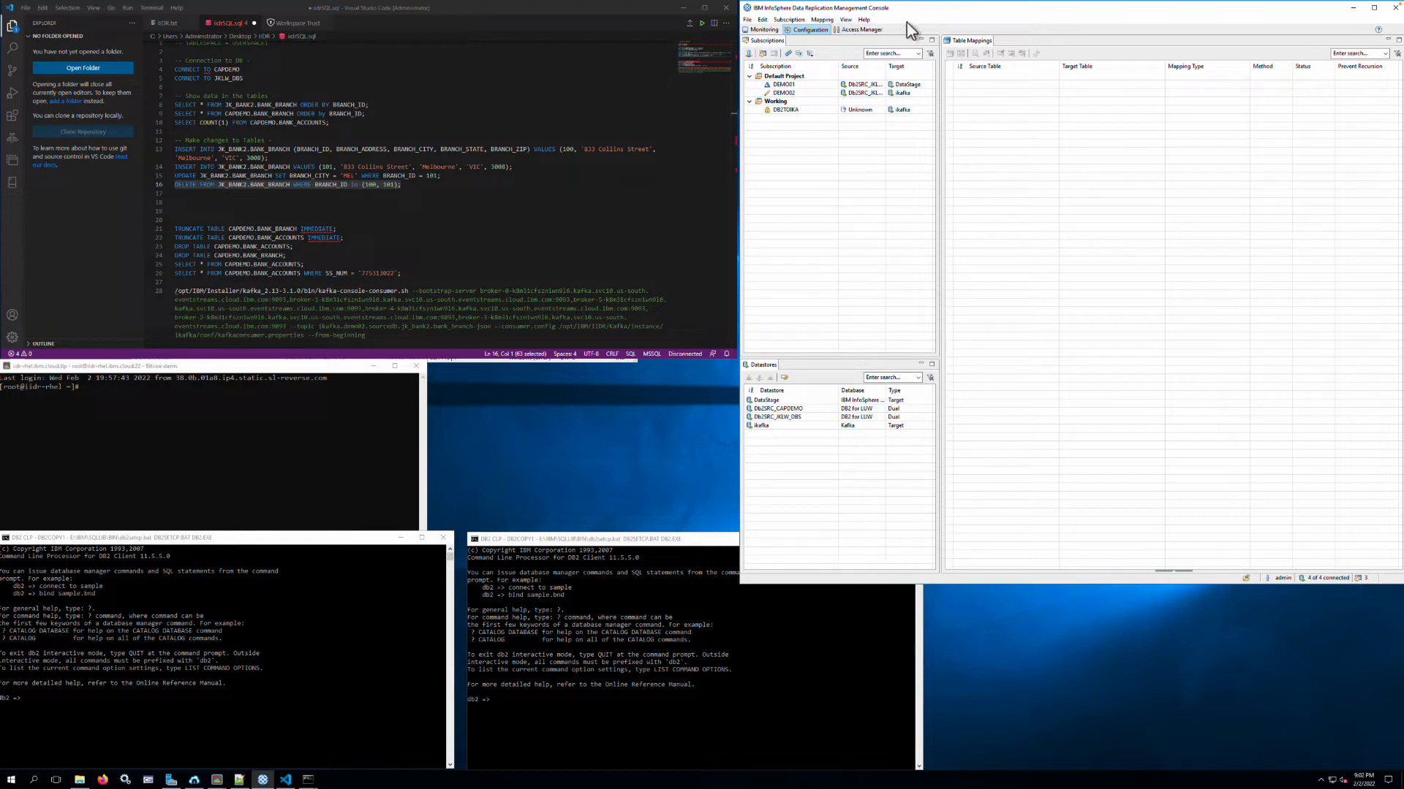
# - Review the configured datastores and their hosts in the Access Manager, then return to the subscription configuration
pyautogui.click(861, 30)
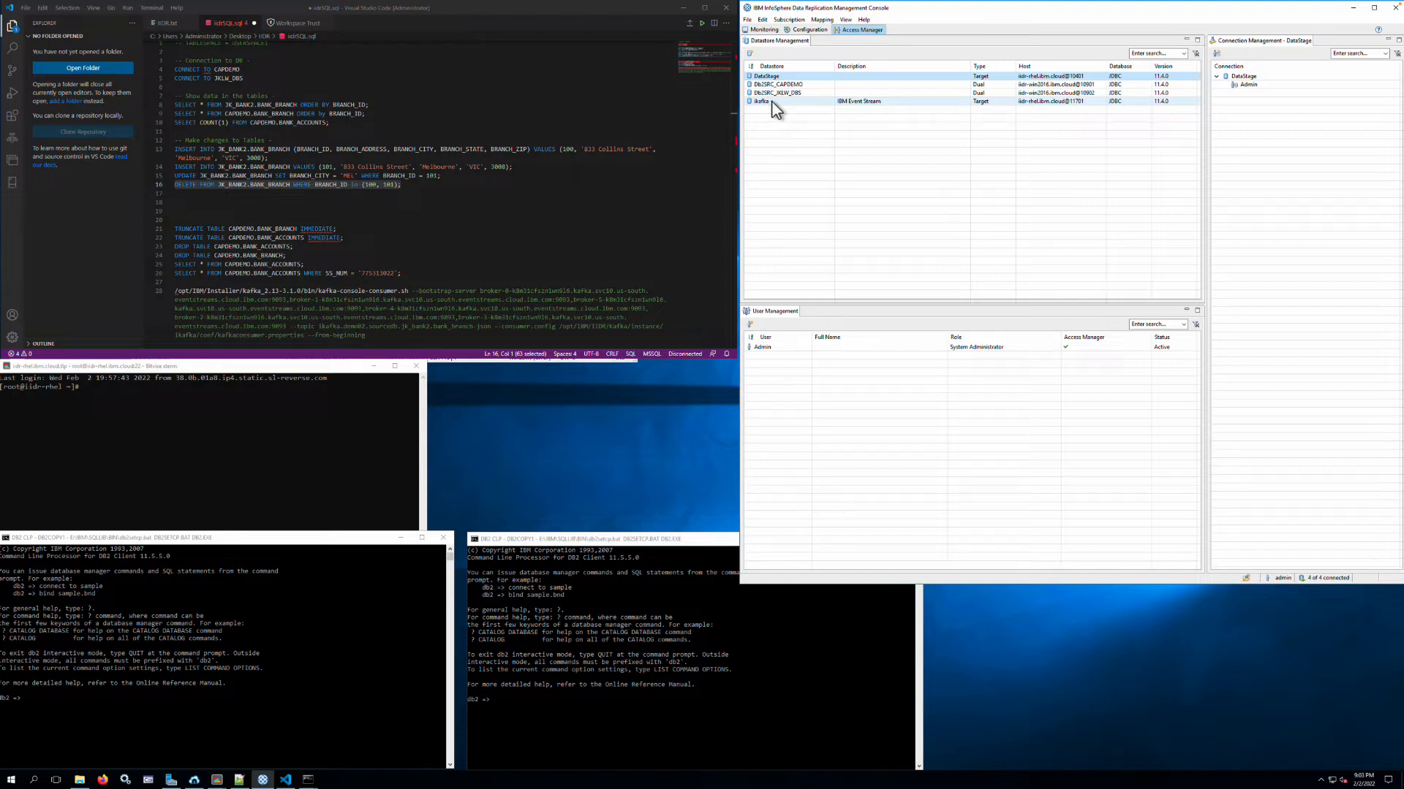
pyautogui.click(812, 30)
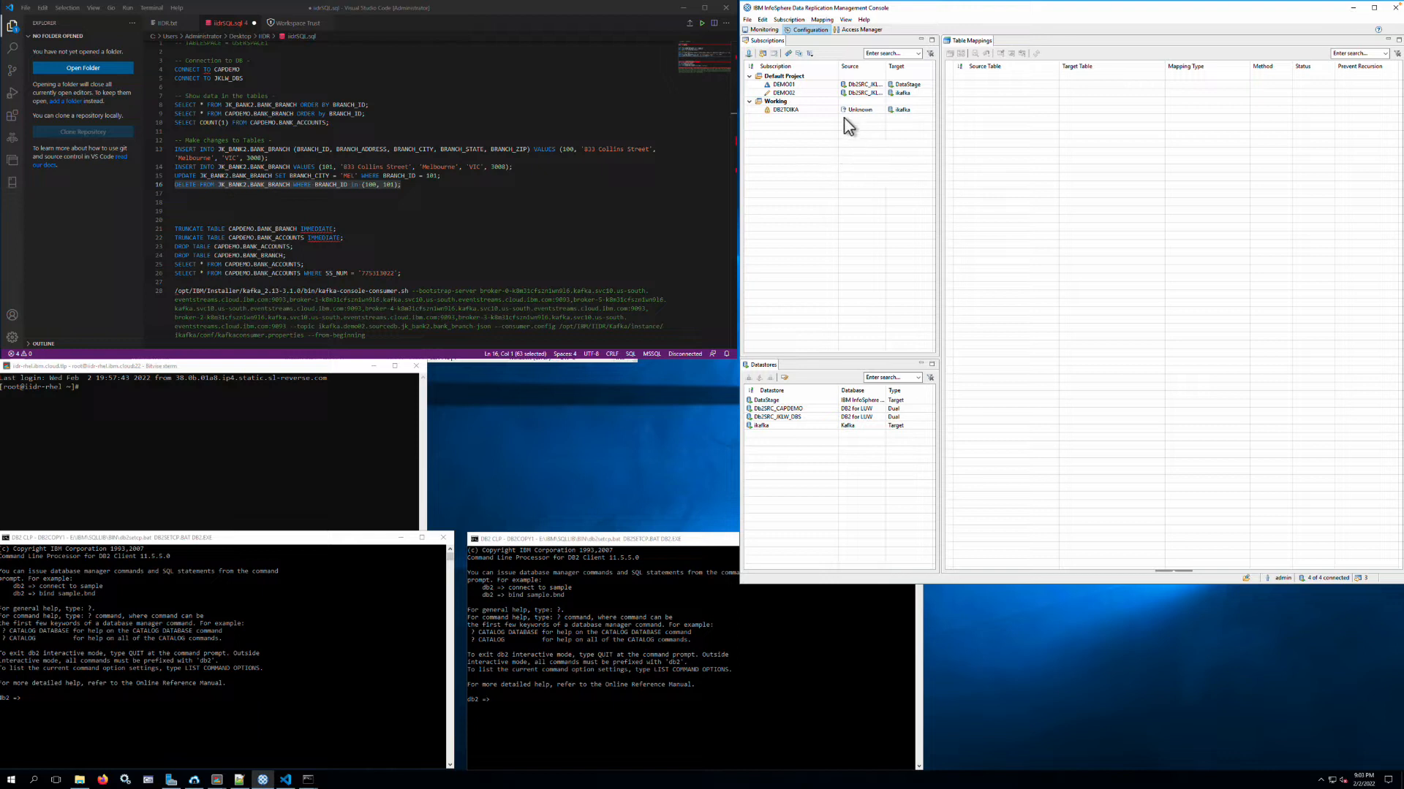
# - Create a subscription named ANZdemo10 in Default Project with source Db2SRC_JKLW_DBS and target Db2SRC_CAPDEMO
pyautogui.click(793, 20)
pyautogui.moveTo(845, 19)
pyautogui.click(927, 17)
pyautogui.click(788, 20)
pyautogui.click(804, 30)
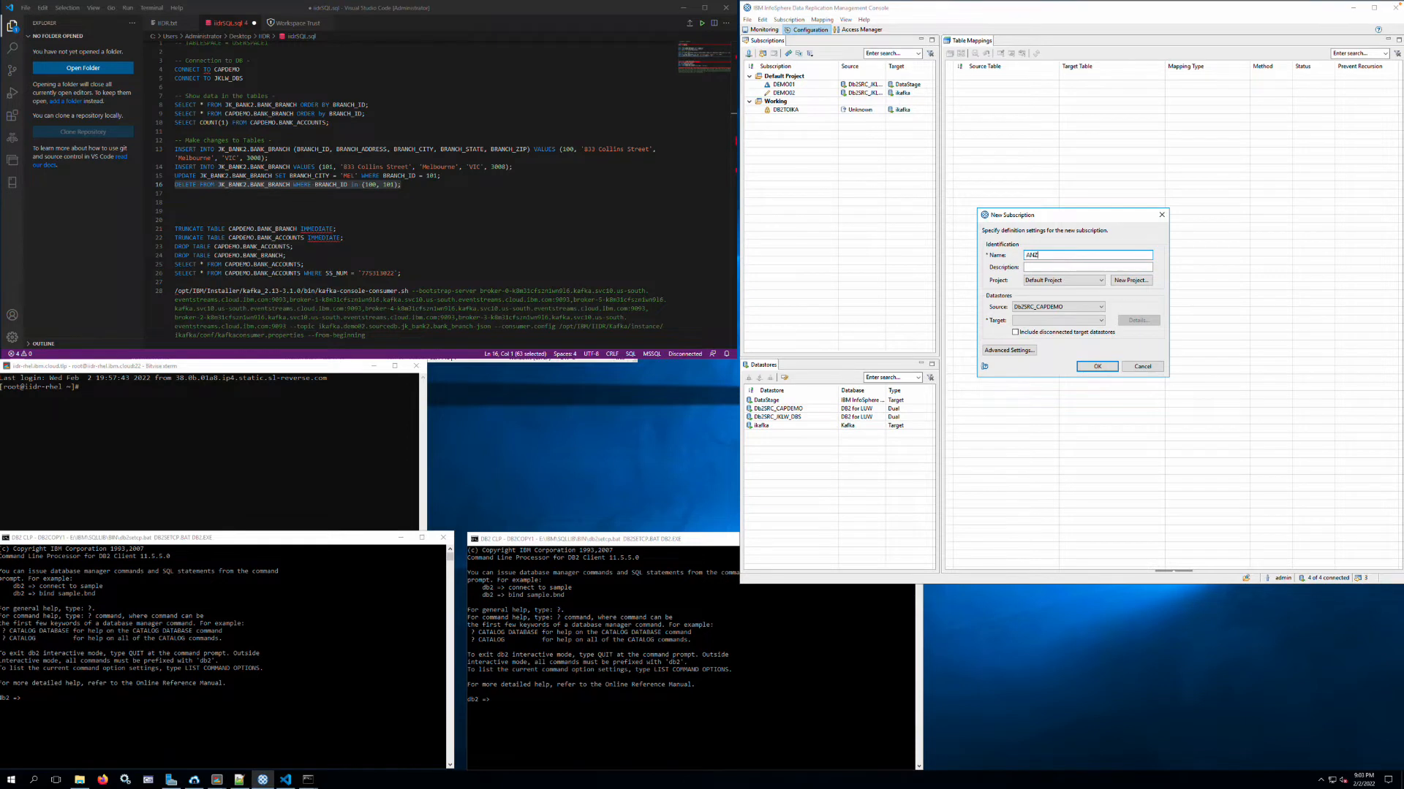
pyautogui.write('ANZdemo10')
pyautogui.click(1073, 307)
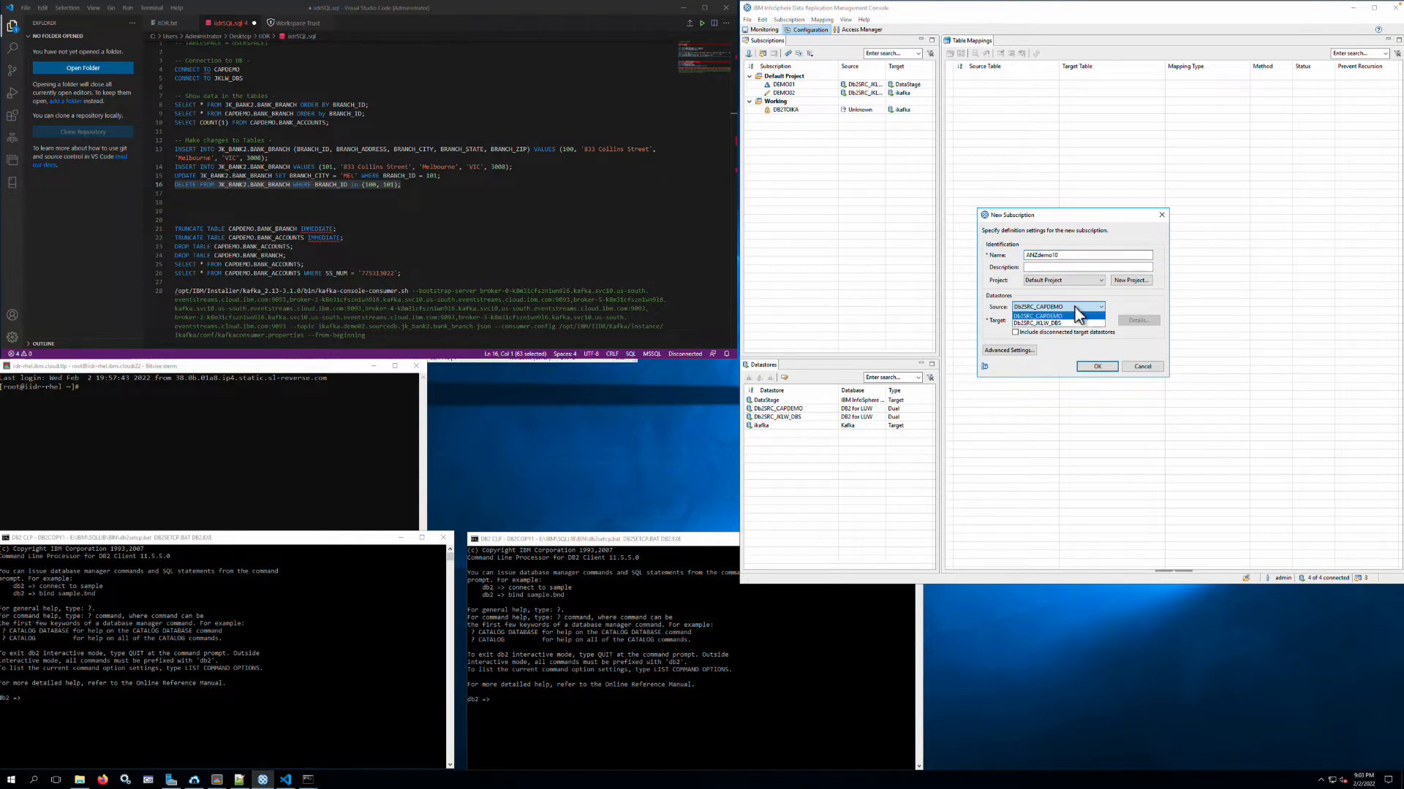
pyautogui.click(1052, 322)
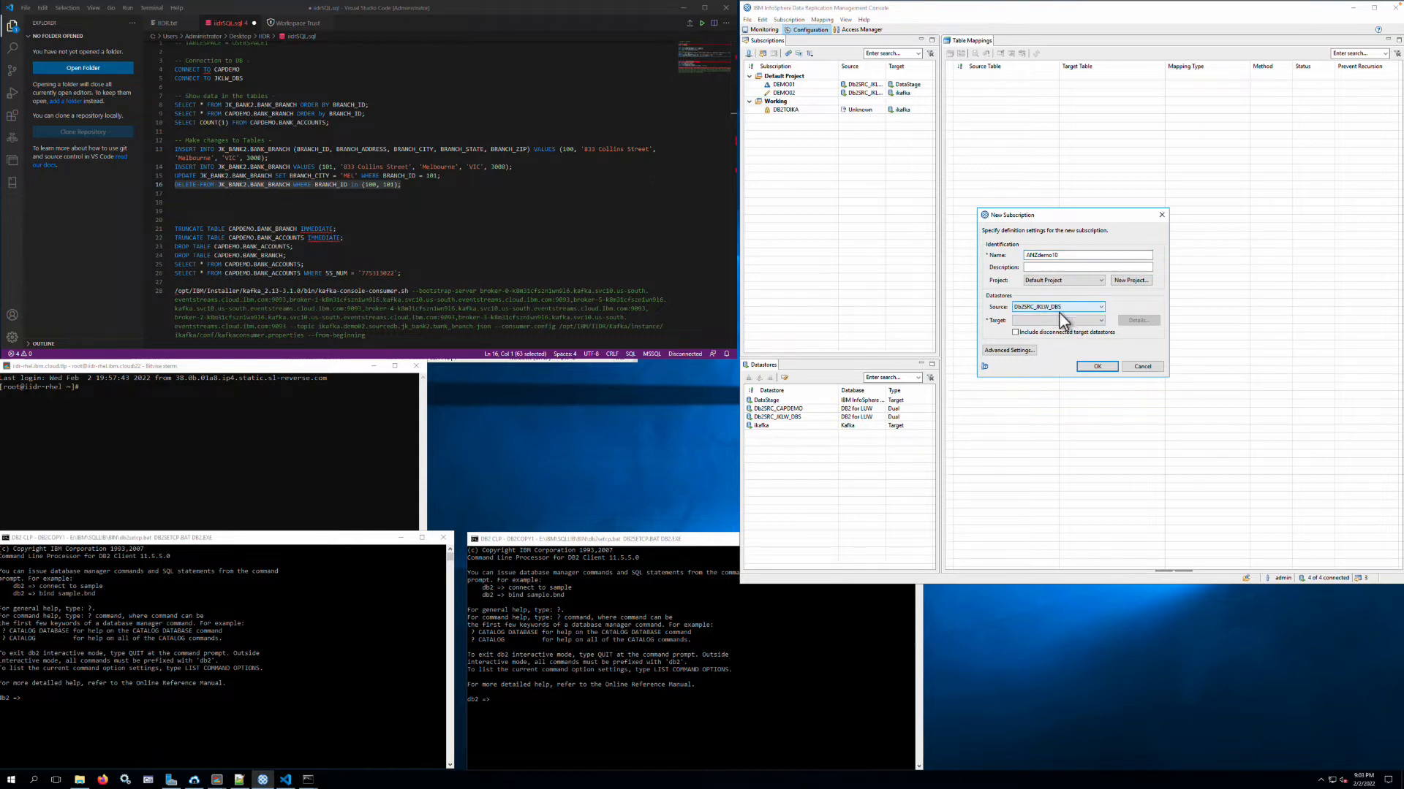
pyautogui.click(1074, 320)
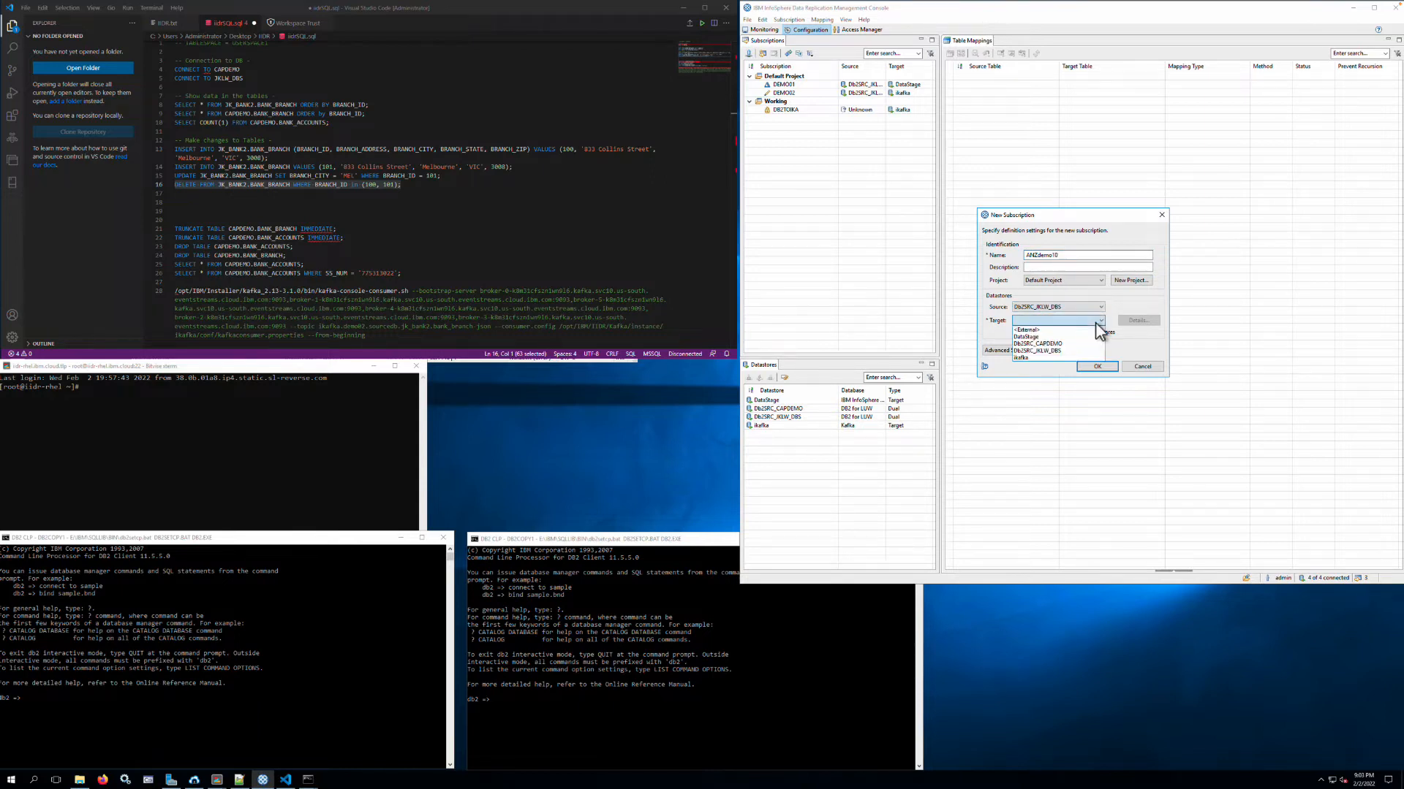
pyautogui.click(1064, 343)
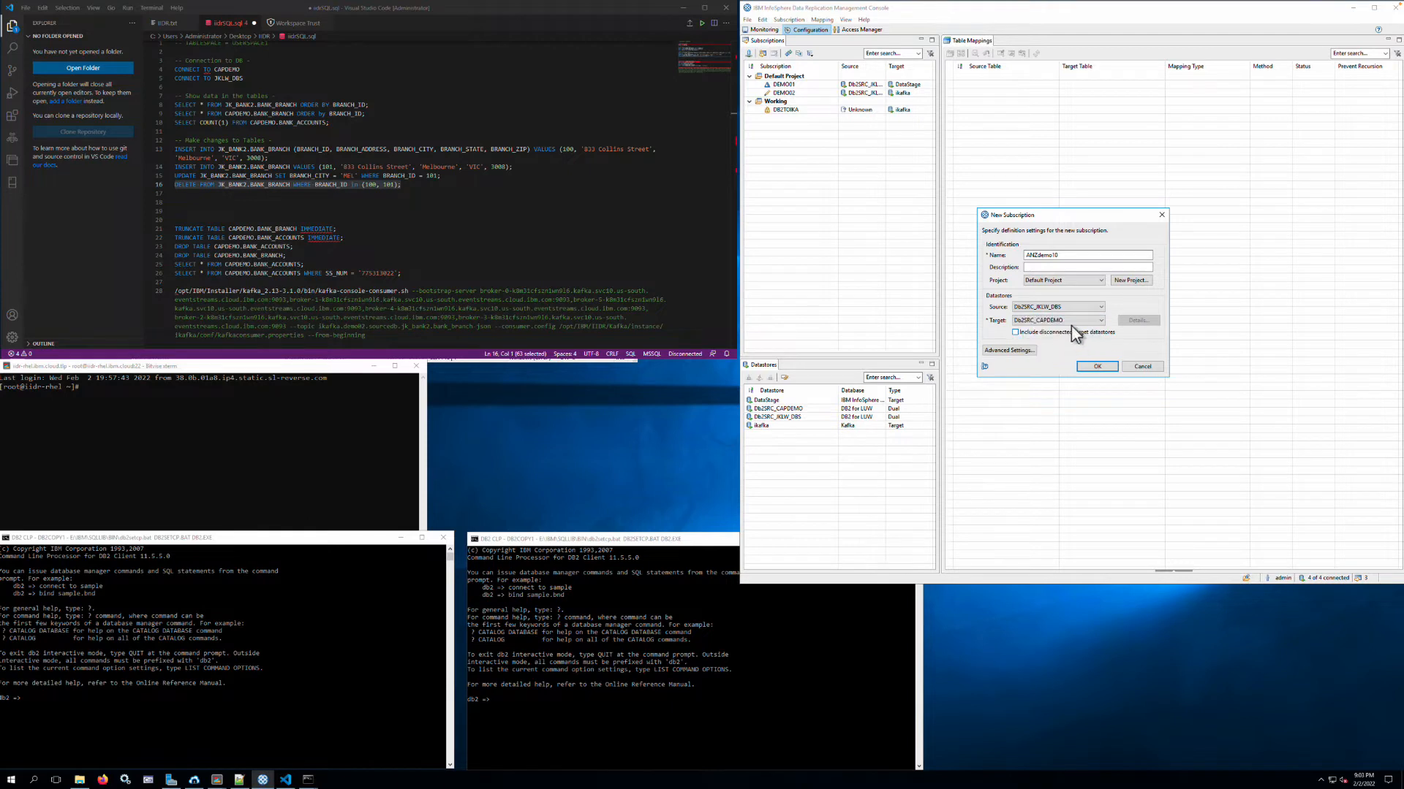
pyautogui.click(1101, 366)
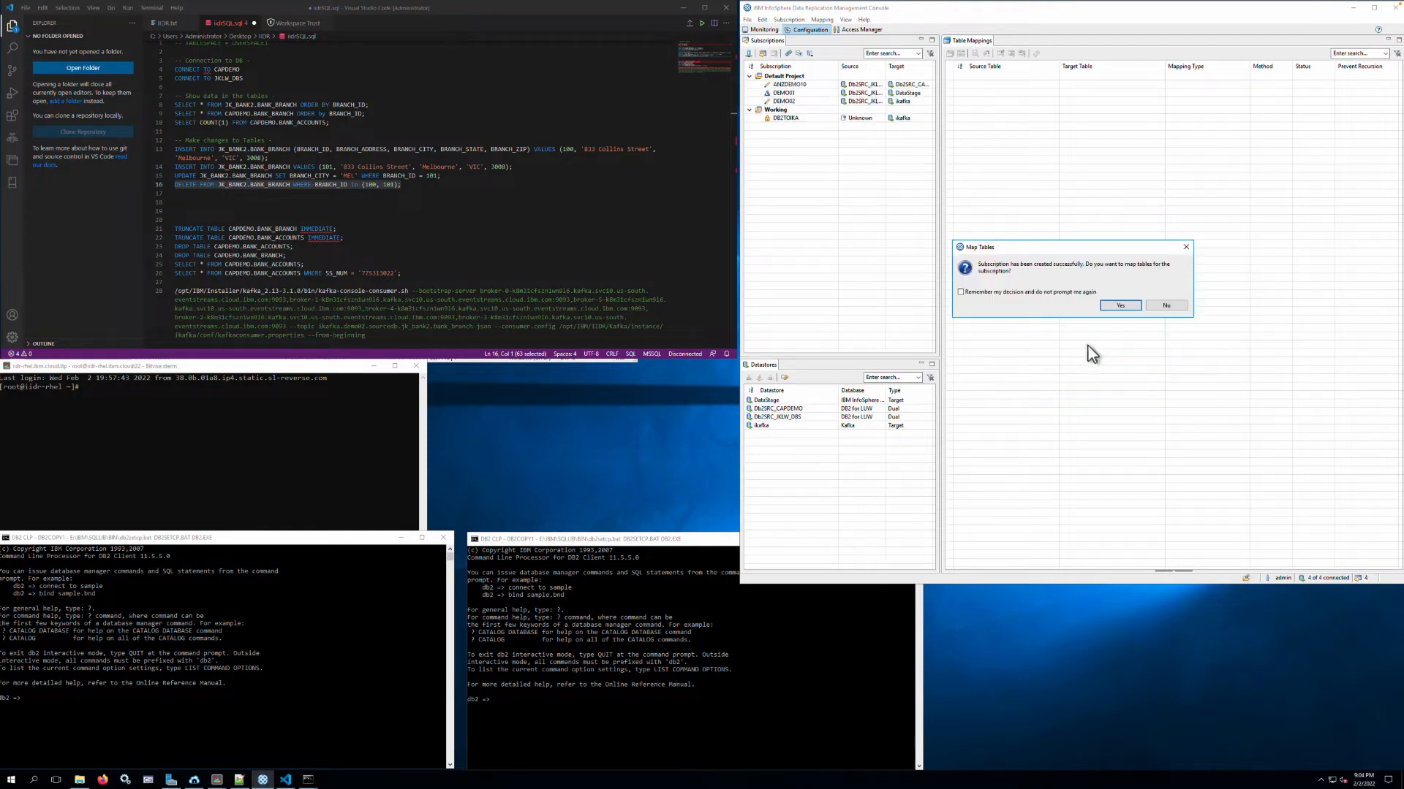
# - Start mapping tables for the new subscription with multiple one-to-one Standard mappings, choosing JK_BANK2.BANK_BRANCH as the source table
pyautogui.click(1119, 305)
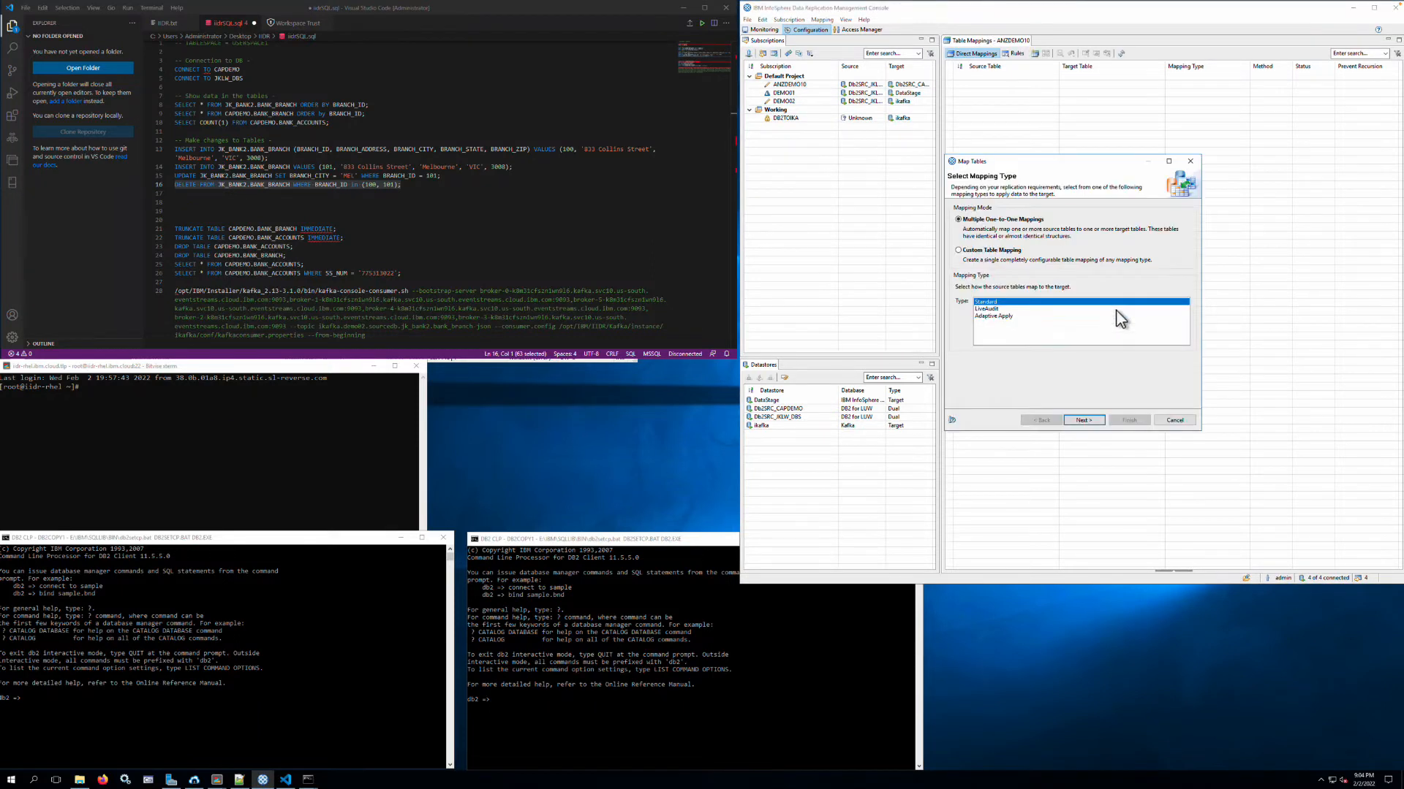
pyautogui.click(1084, 422)
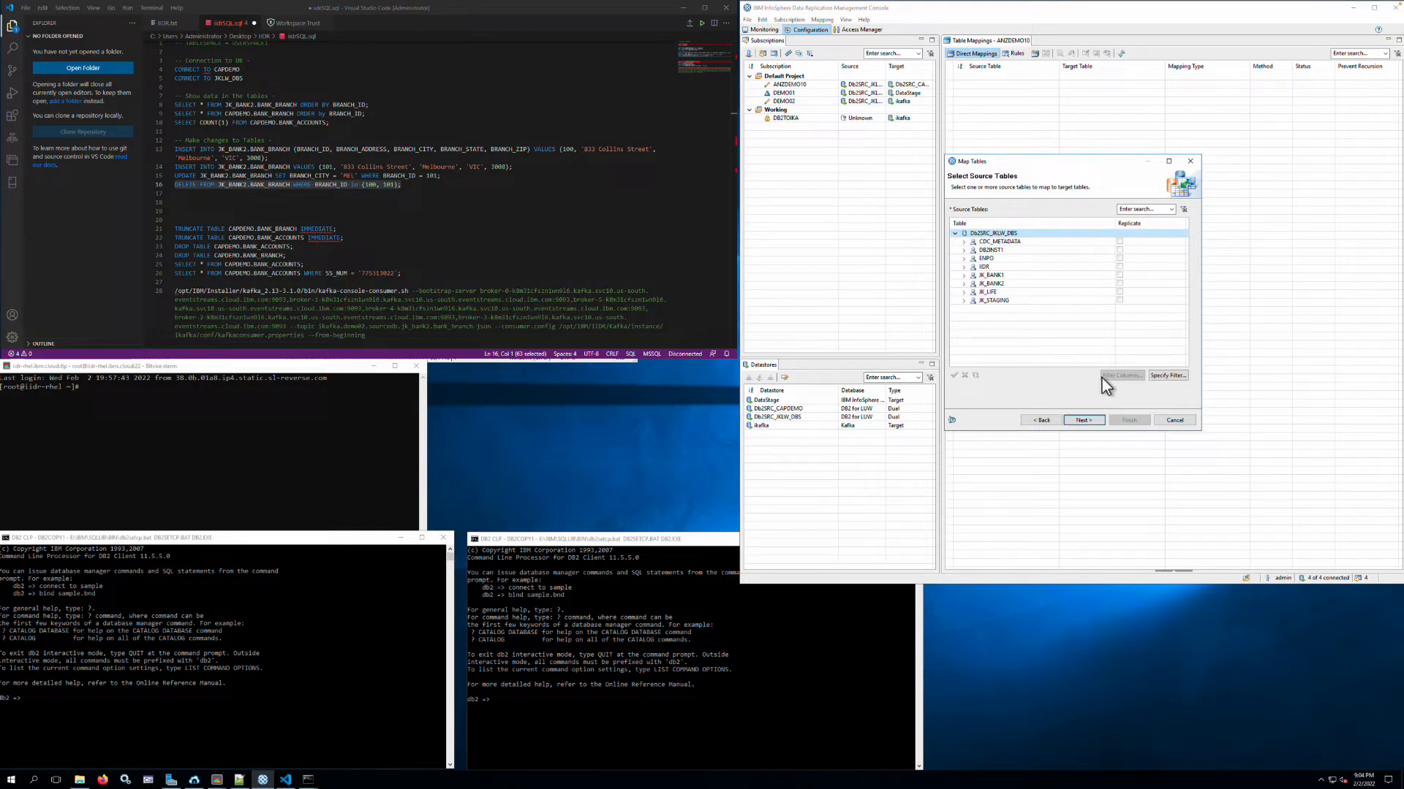
pyautogui.click(964, 275)
pyautogui.click(964, 293)
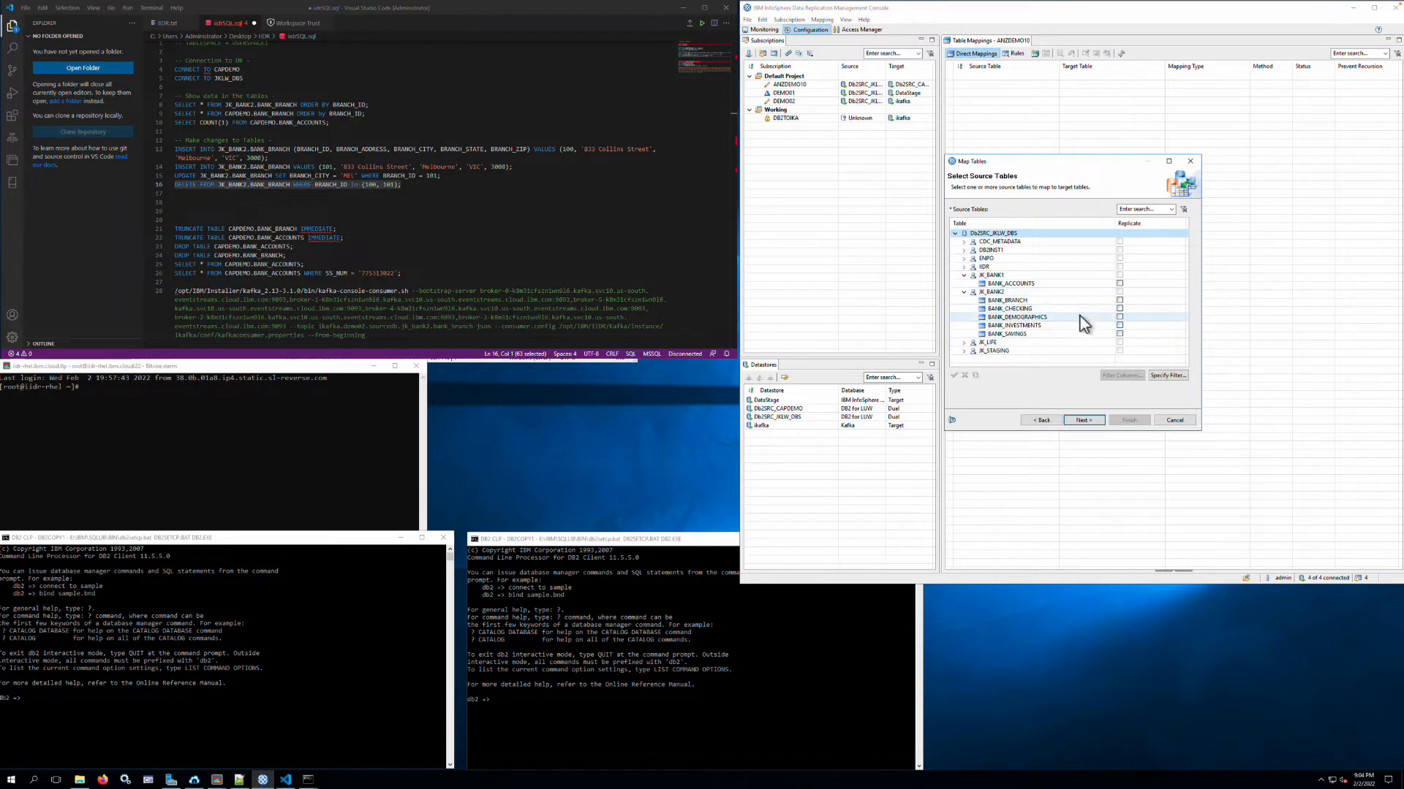
pyautogui.click(1119, 300)
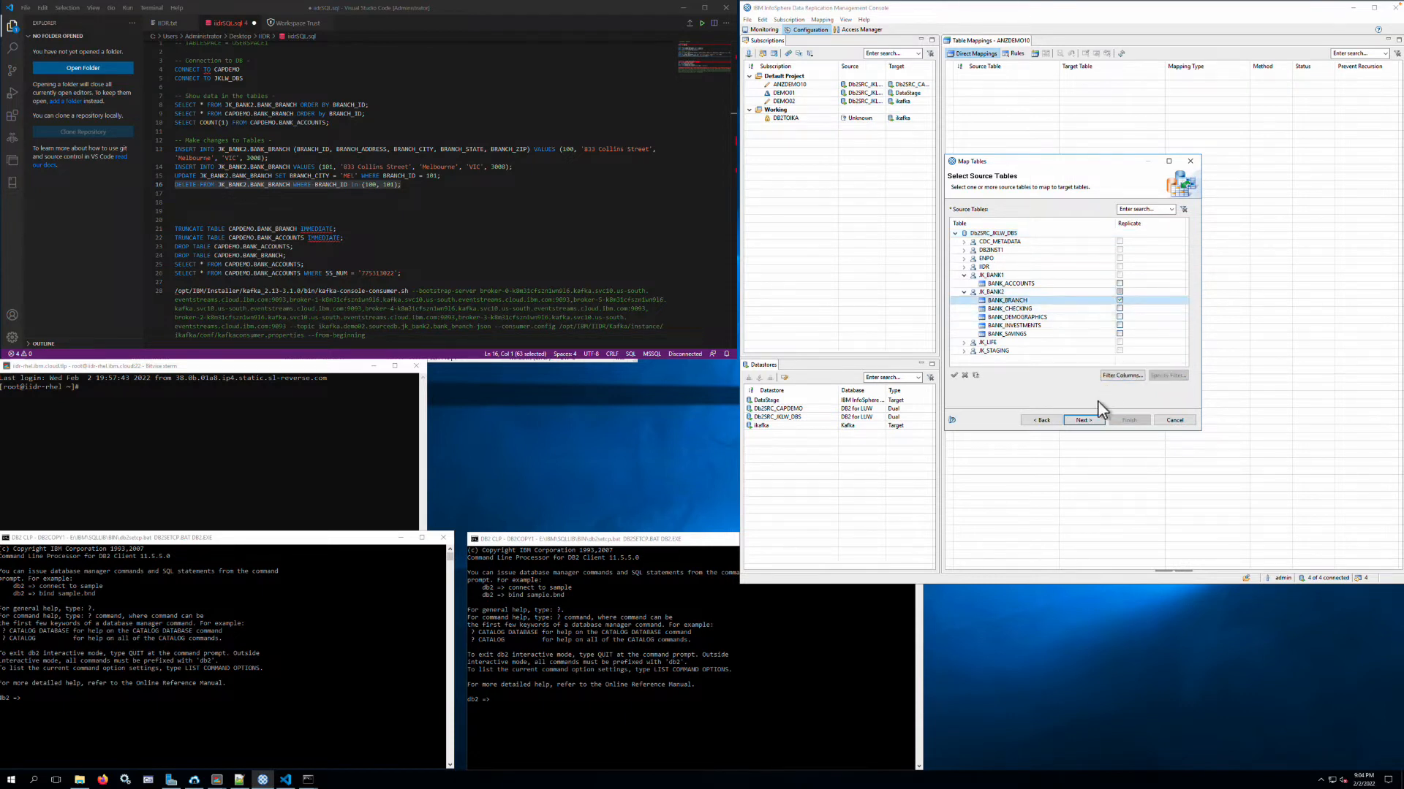
pyautogui.click(1084, 420)
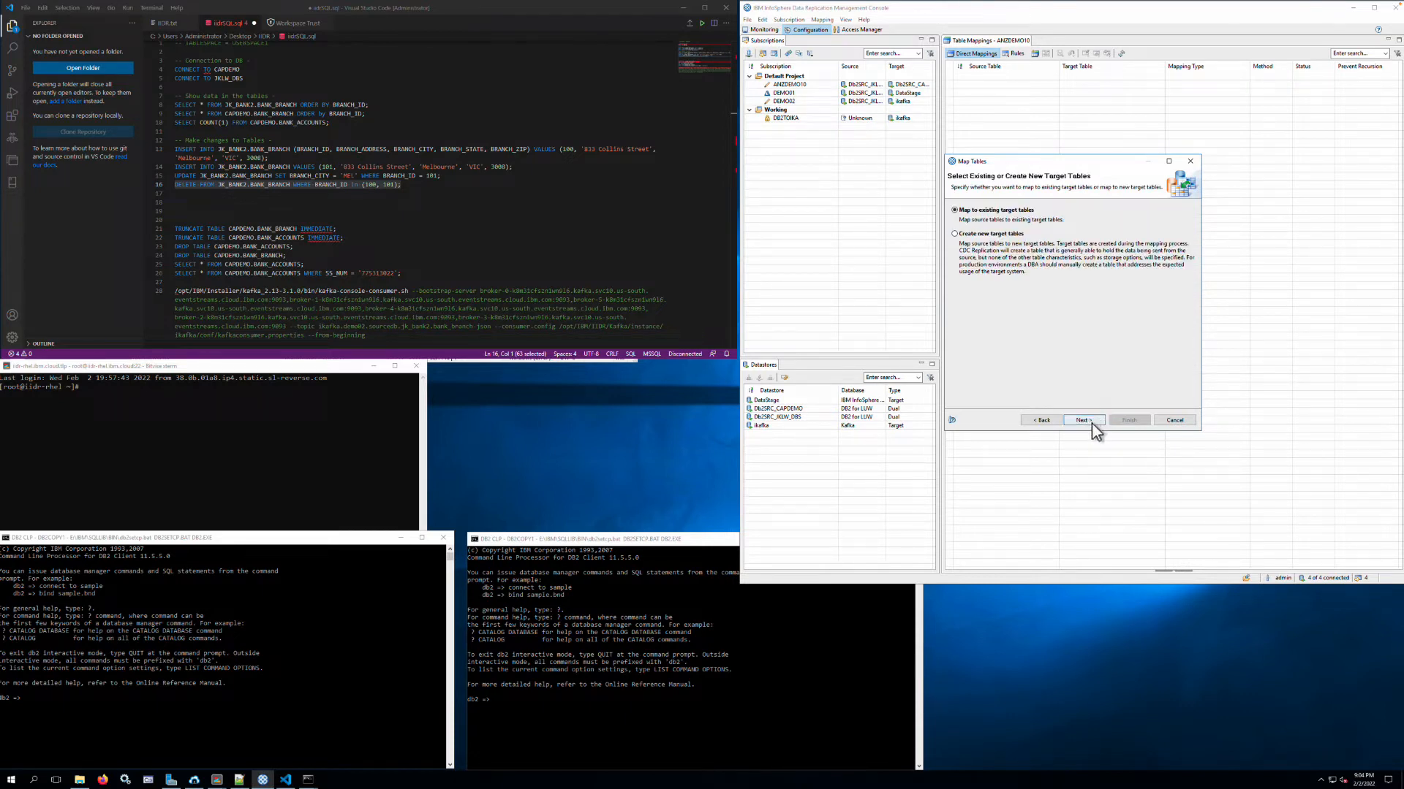
# - Map the source table to the existing target table CAPDEMO.BANK_BRANCH and finish the mapping
pyautogui.click(963, 288)
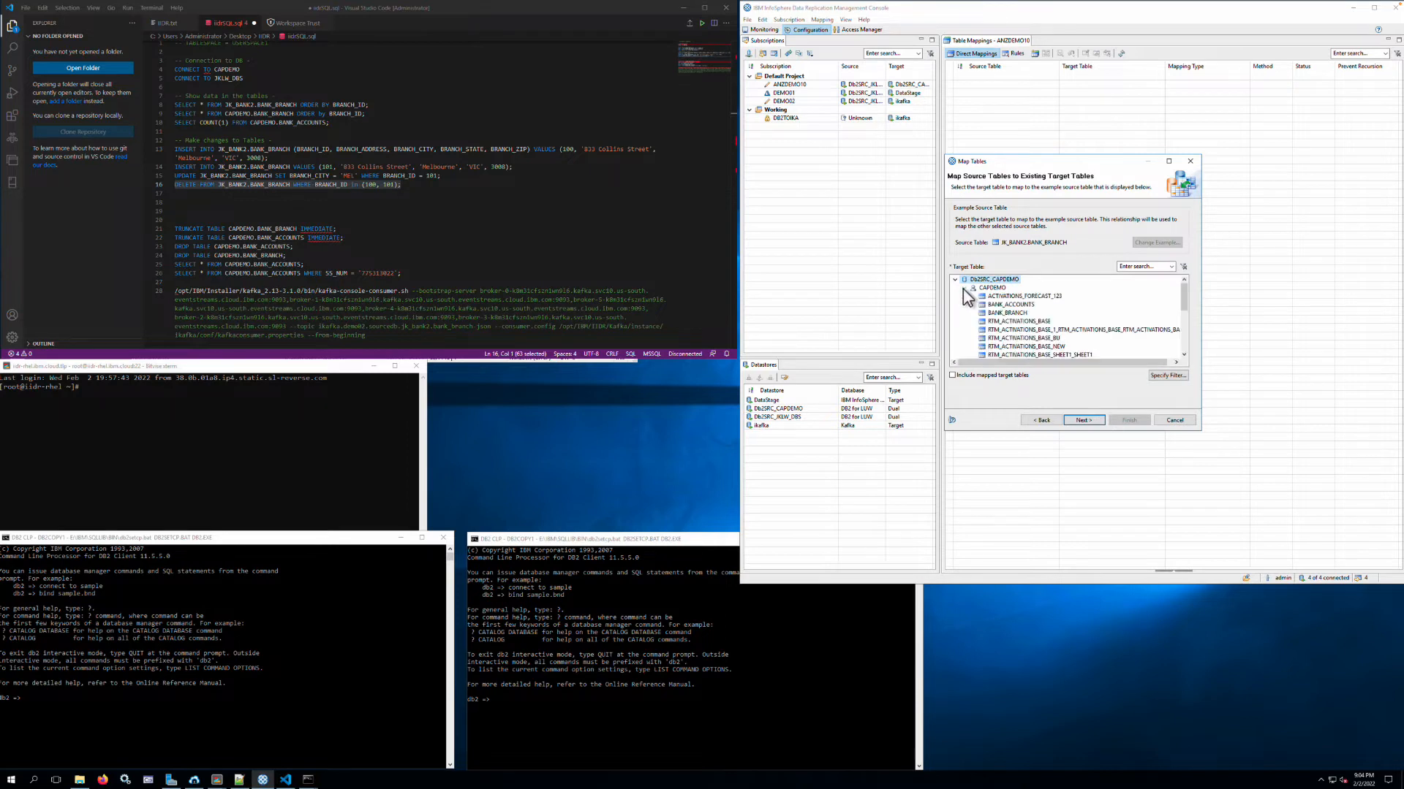
pyautogui.click(1015, 314)
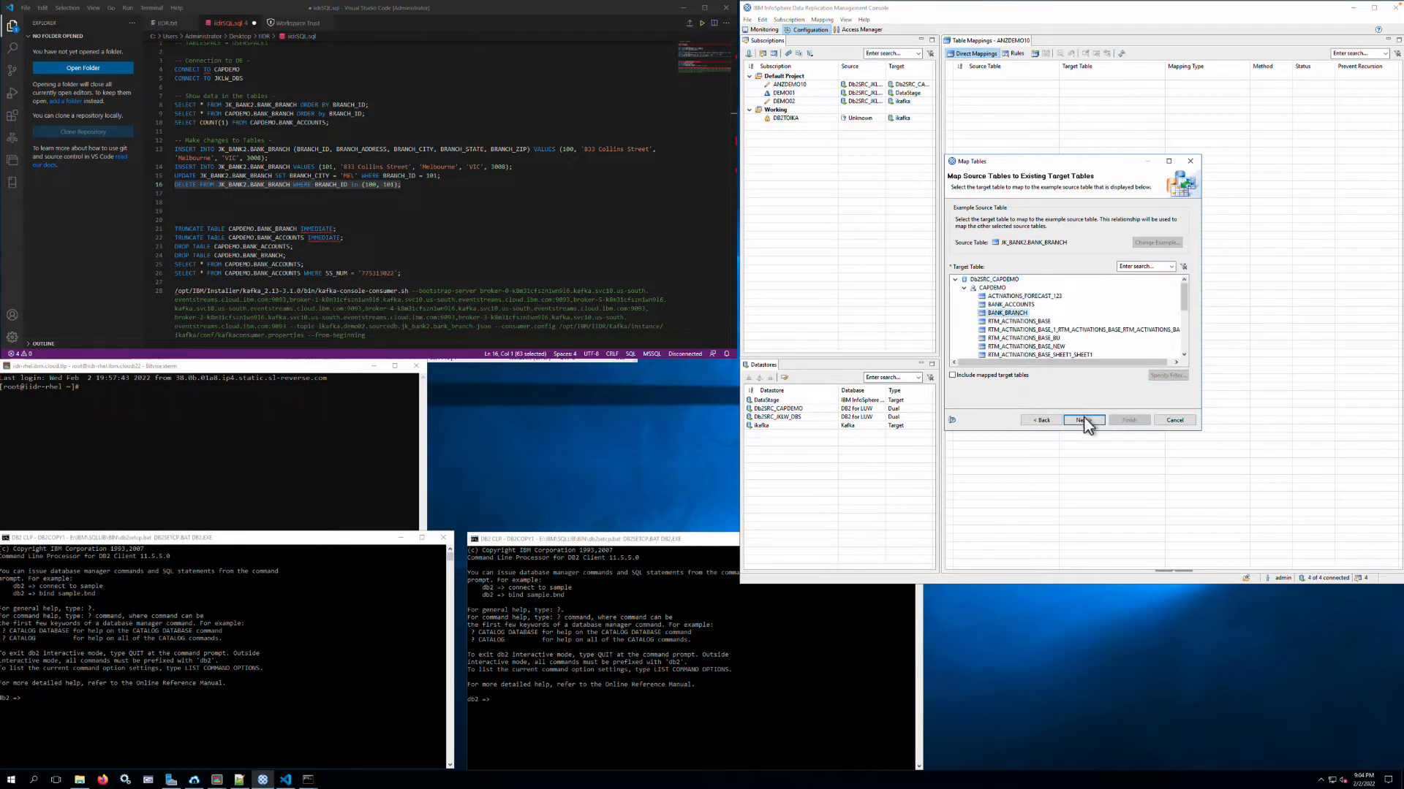
pyautogui.click(1084, 421)
pyautogui.click(1102, 423)
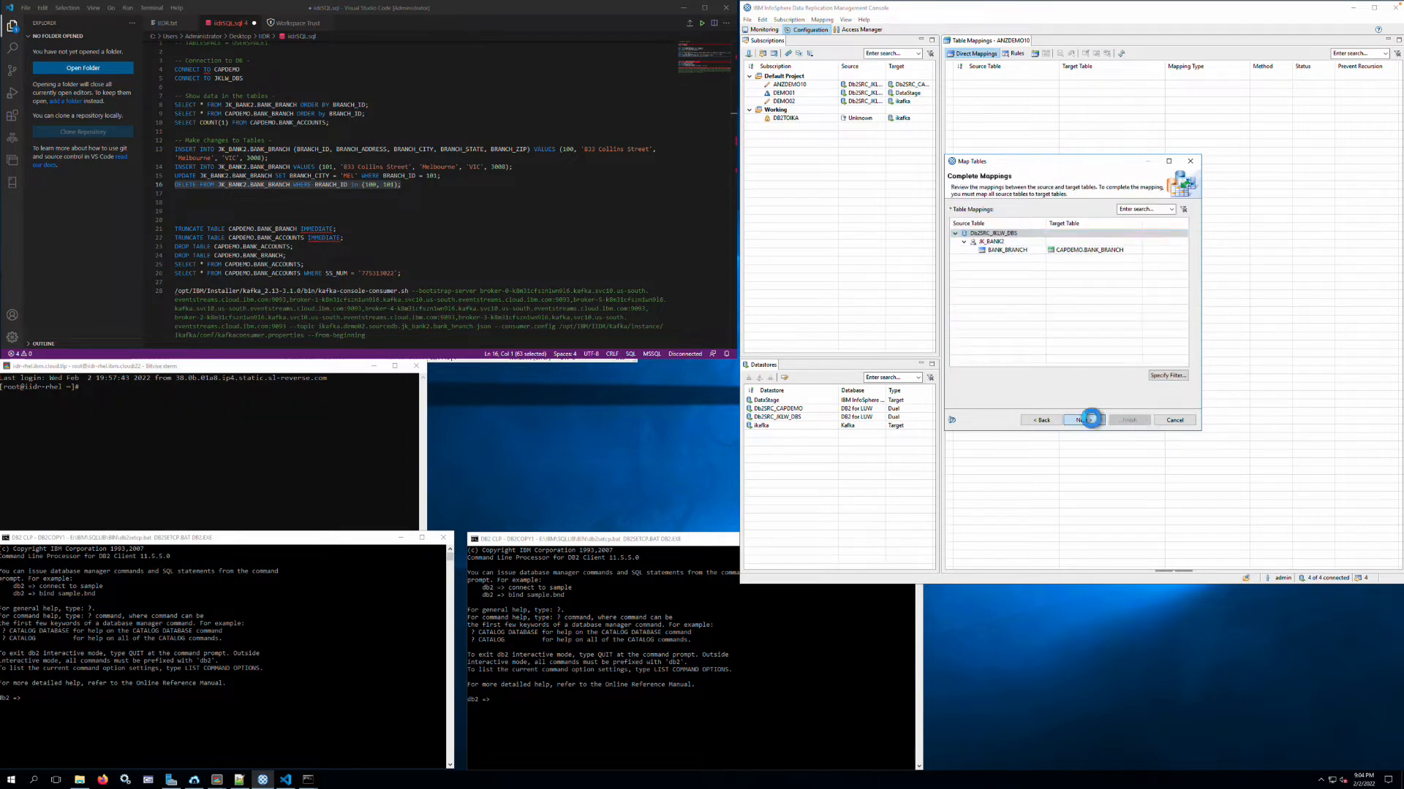
pyautogui.click(1090, 419)
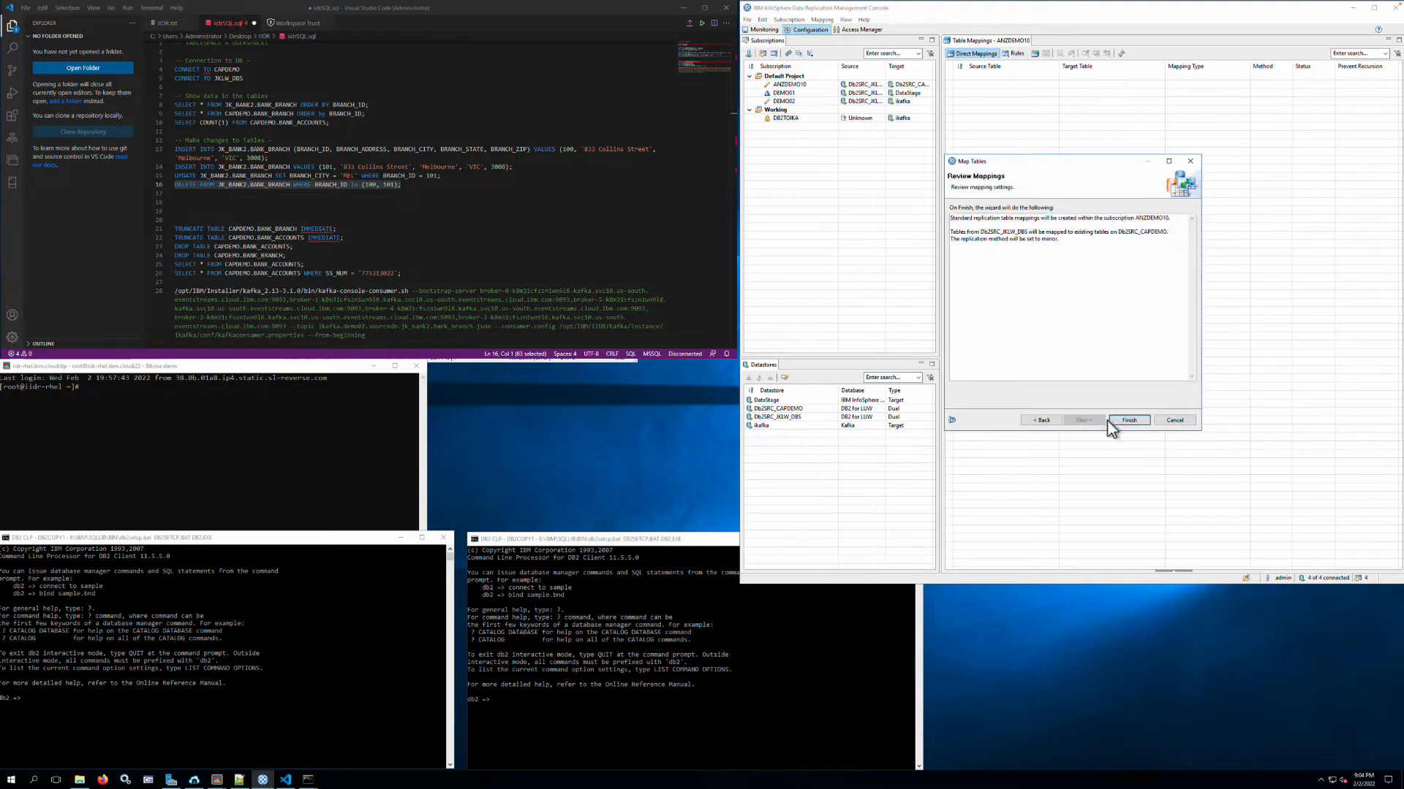
pyautogui.click(1129, 421)
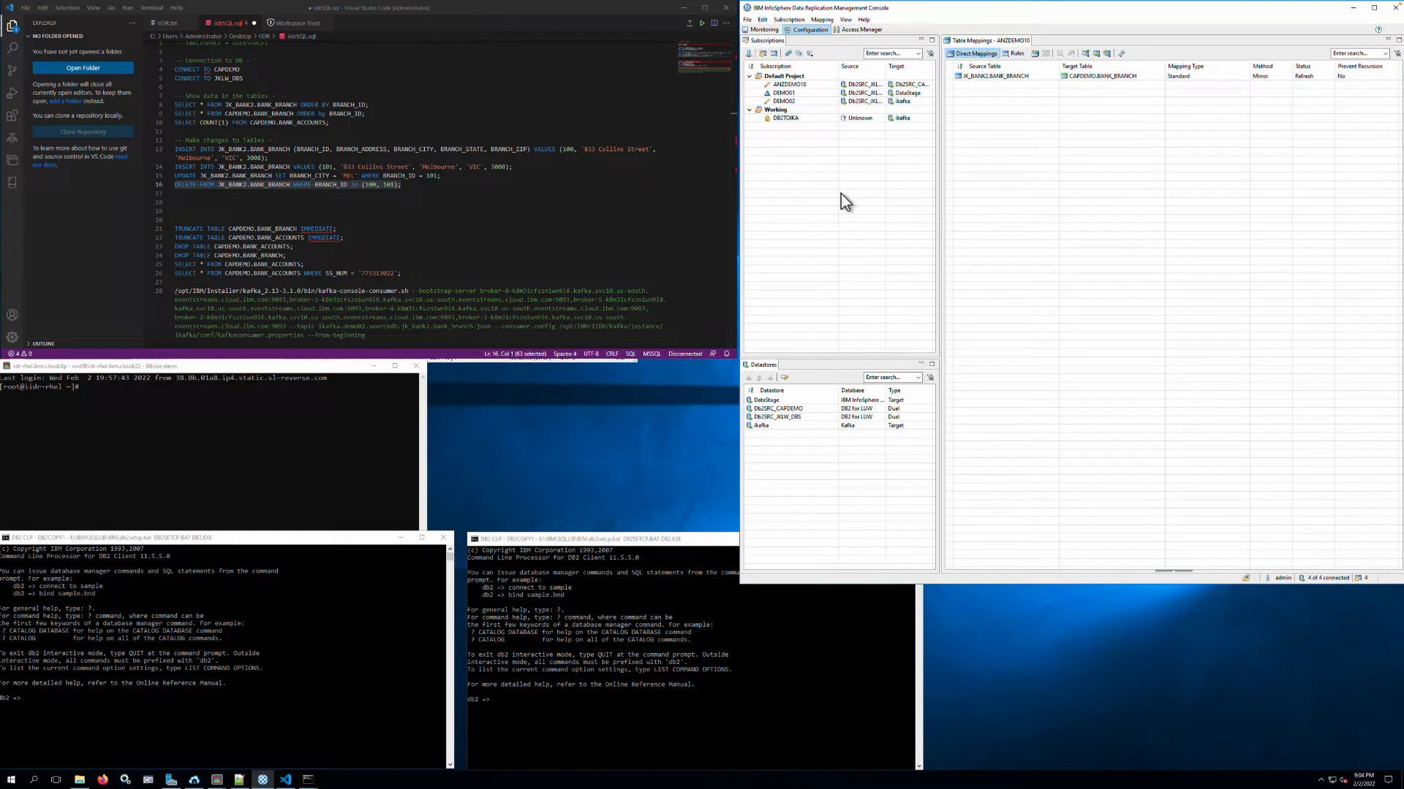
# - Start another Standard one-to-one table mapping for ANZDEMO10 with JK_BANK1.BANK_ACCOUNTS as the source table
pyautogui.click(790, 84)
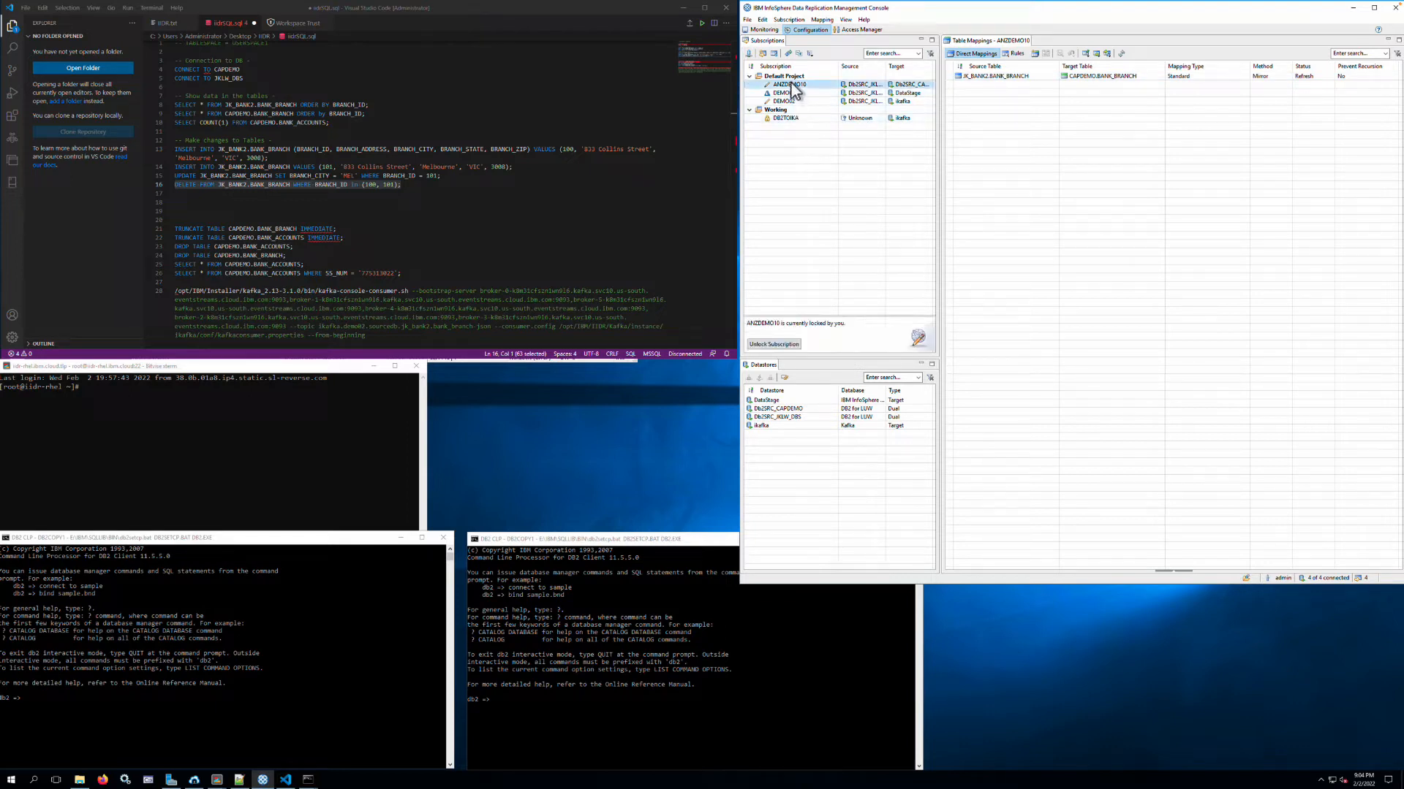
pyautogui.rightClick(791, 84)
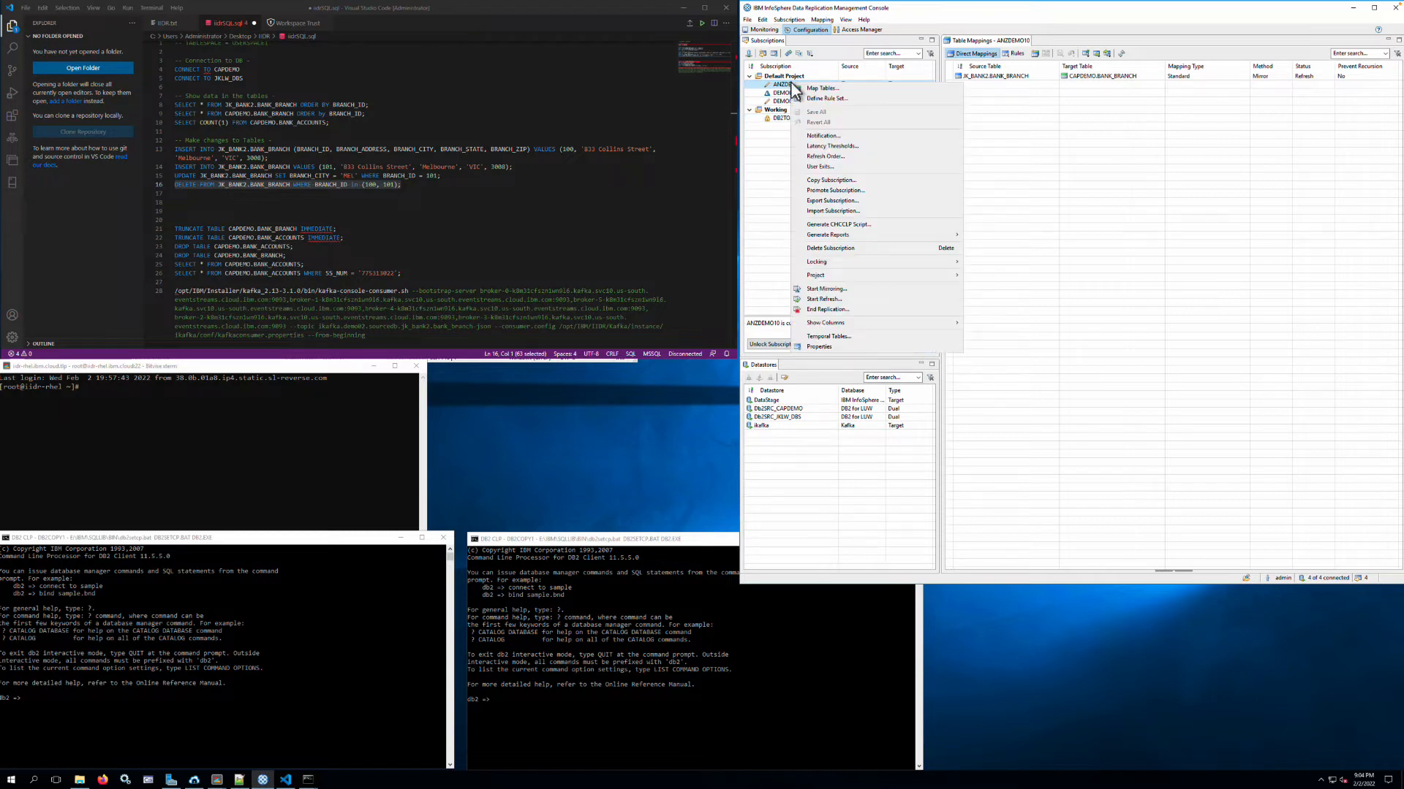
pyautogui.click(815, 88)
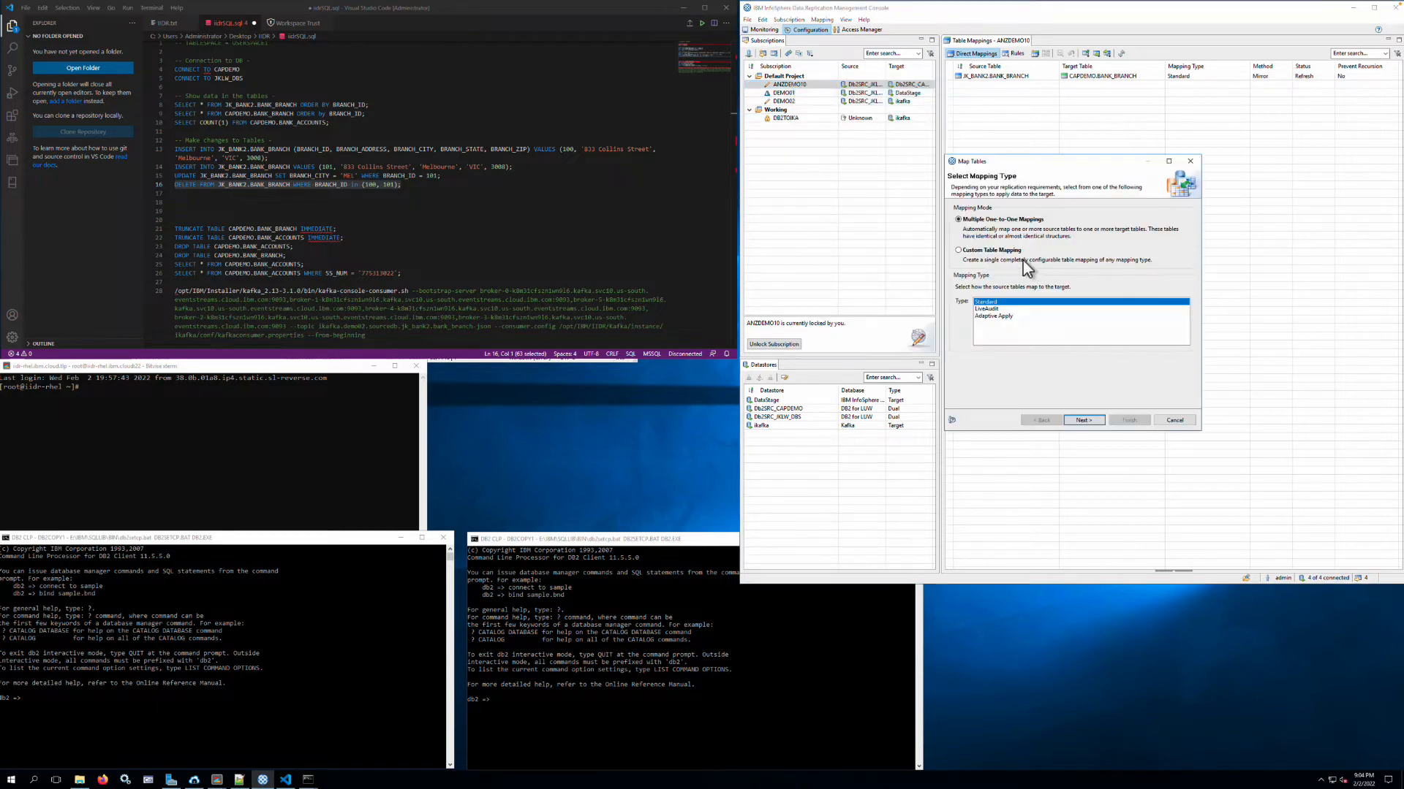
pyautogui.click(1082, 420)
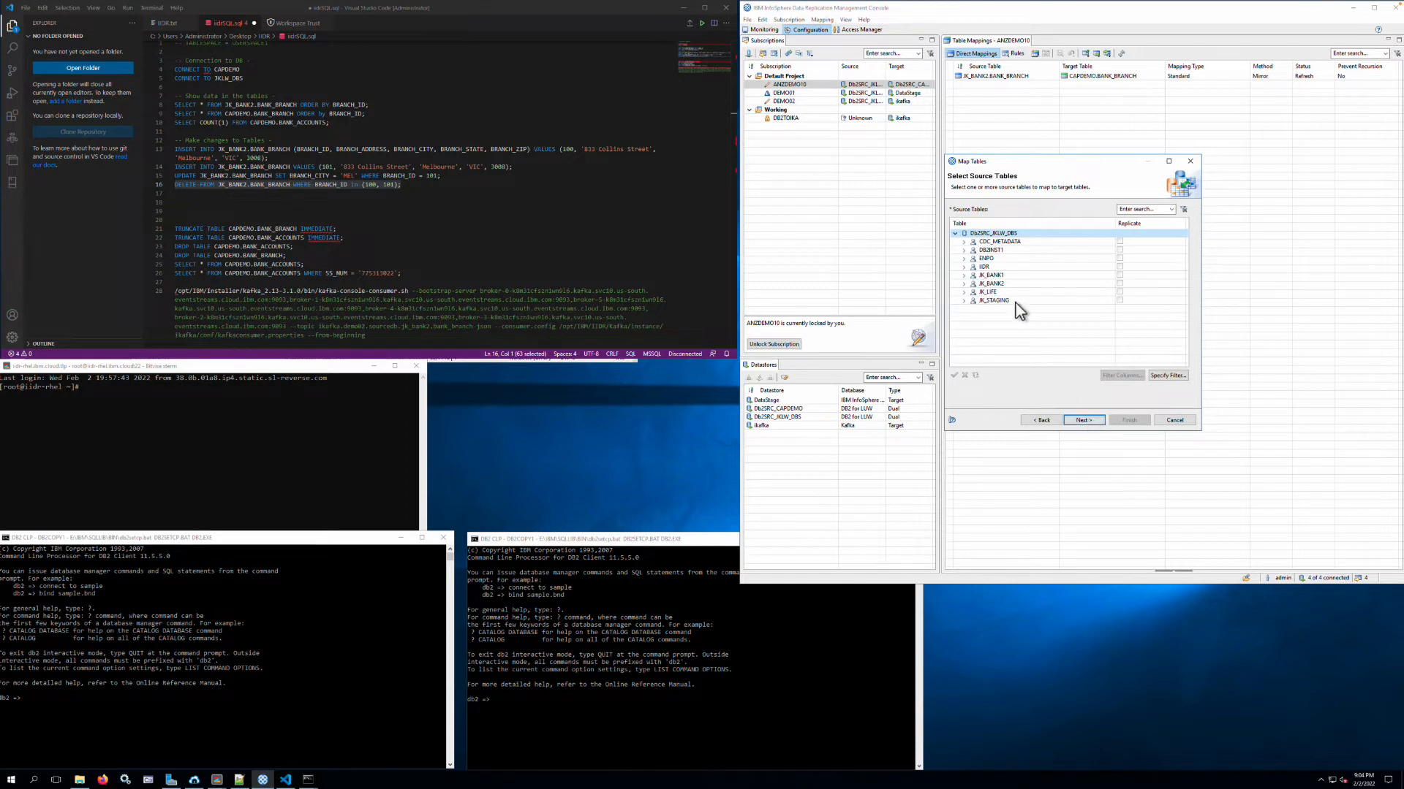
pyautogui.click(964, 275)
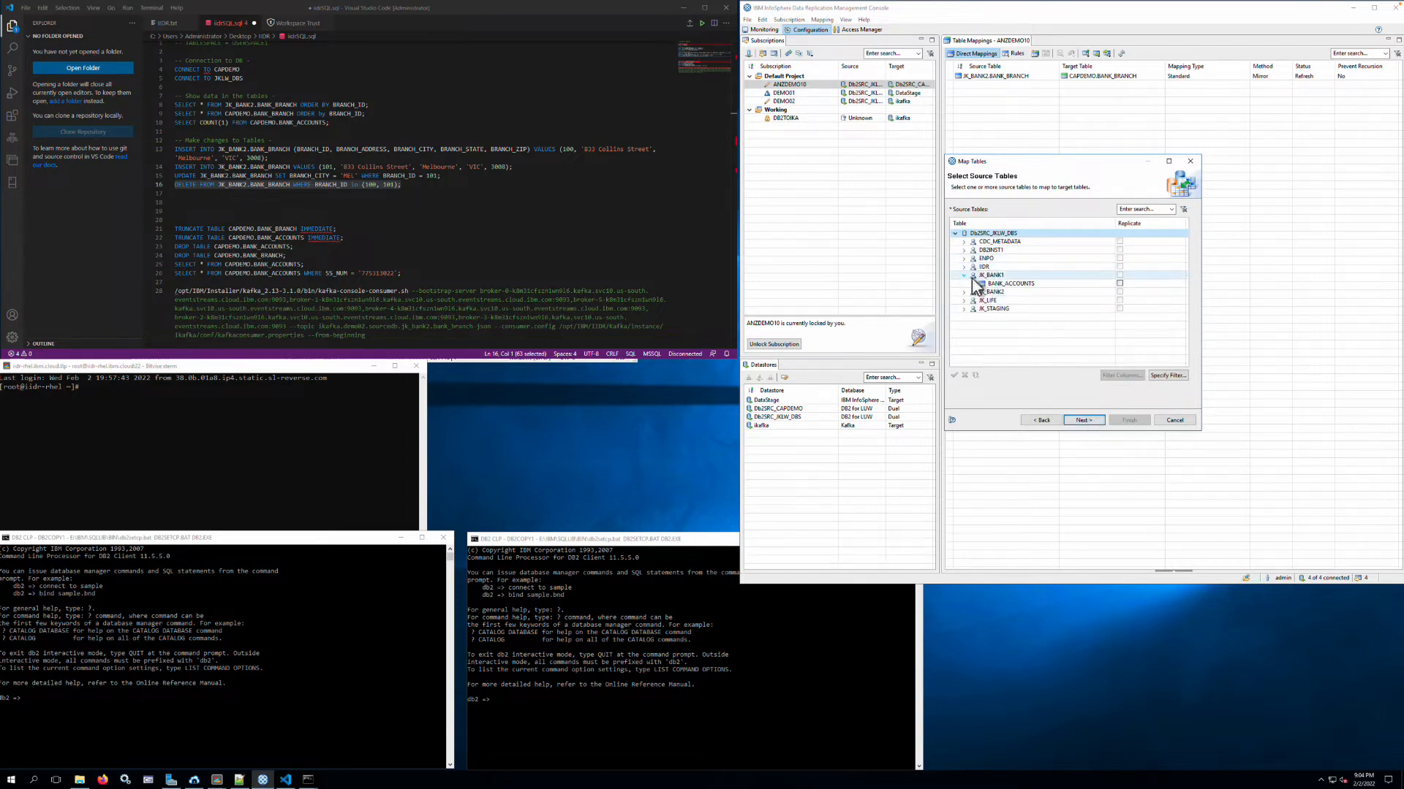
pyautogui.click(1020, 284)
pyautogui.click(1083, 420)
pyautogui.click(1119, 283)
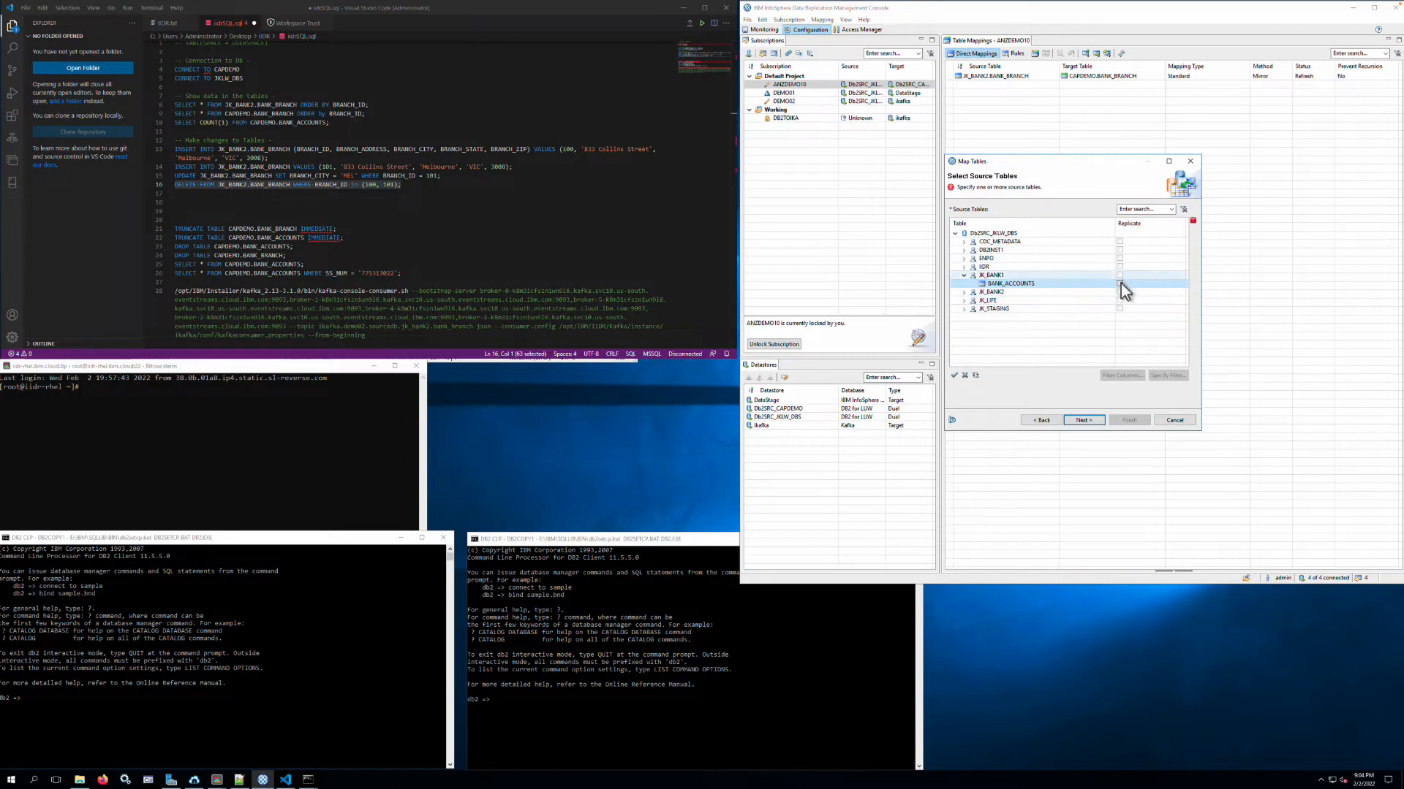
pyautogui.click(1084, 421)
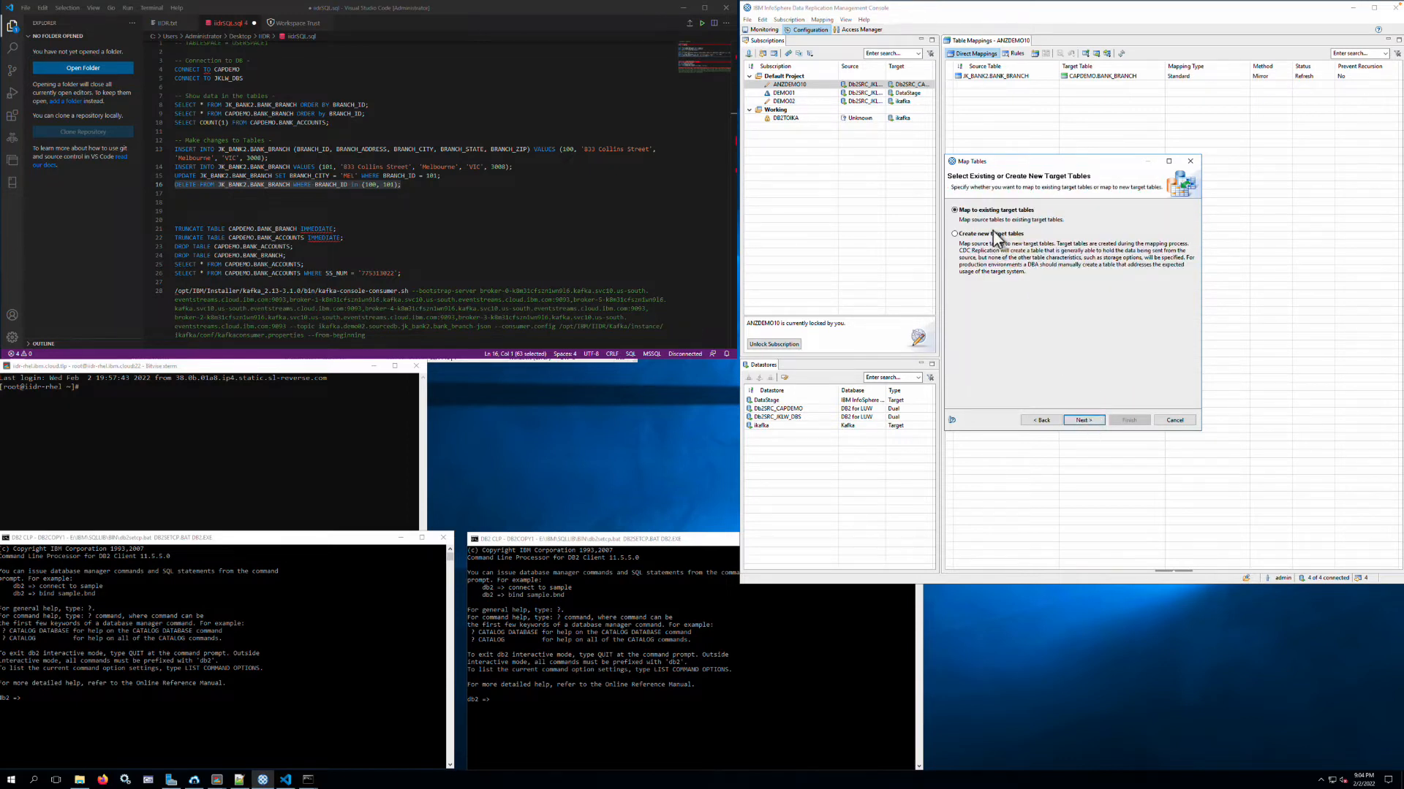
# - Map JK_BANK1.BANK_ACCOUNTS to the existing target table CAPDEMO.BANK_ACCOUNTS and complete the mapping
pyautogui.click(1084, 421)
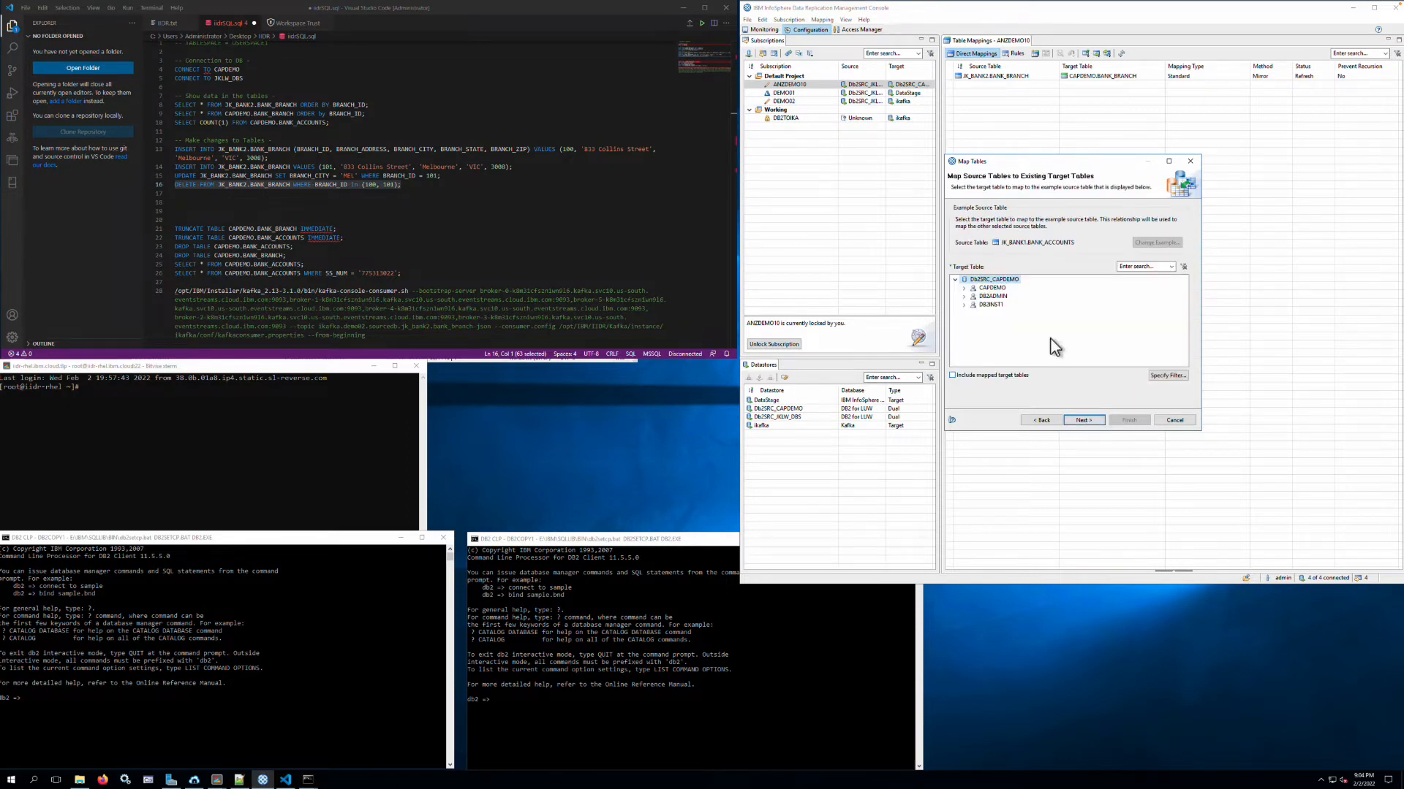
pyautogui.click(963, 288)
pyautogui.click(1009, 306)
pyautogui.click(1089, 424)
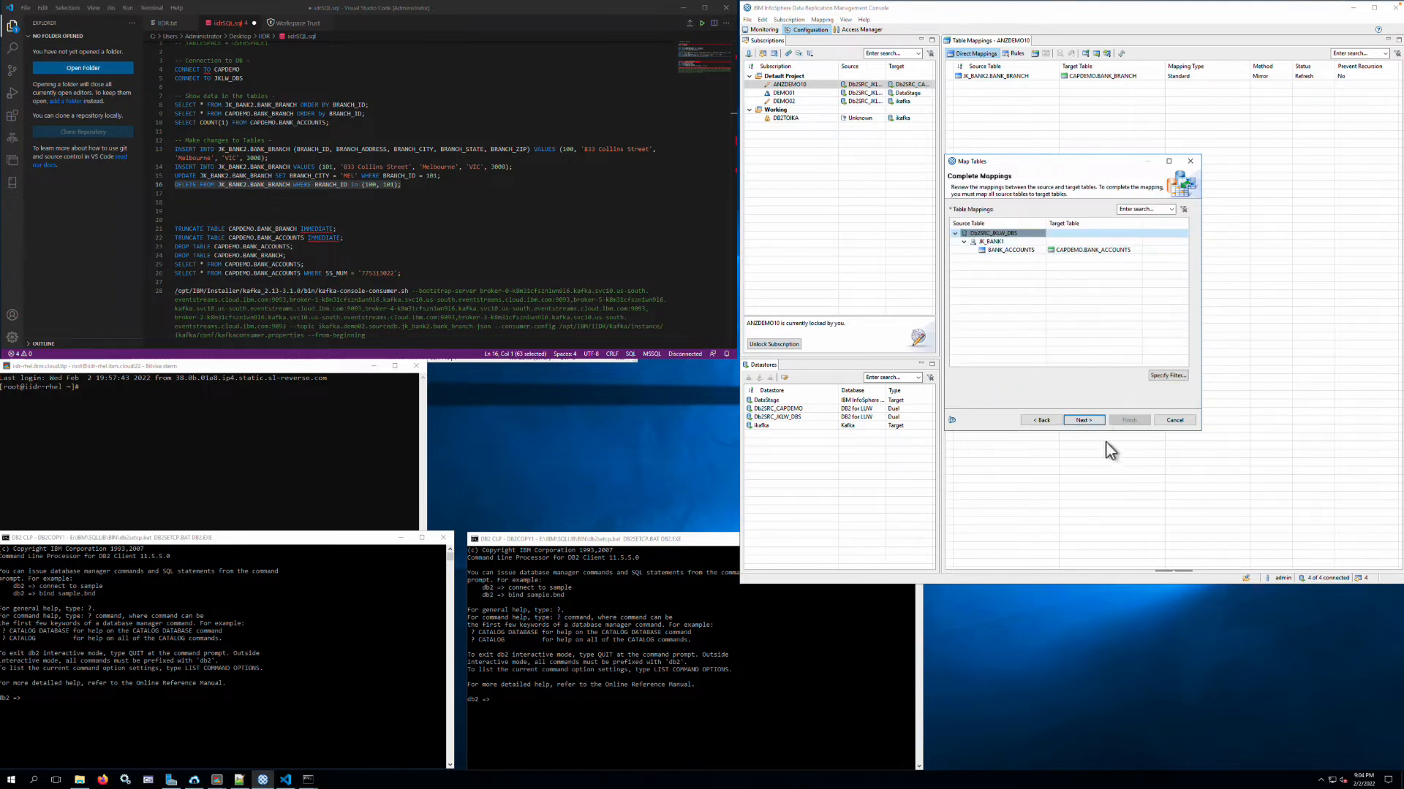
pyautogui.click(1095, 427)
pyautogui.click(1090, 427)
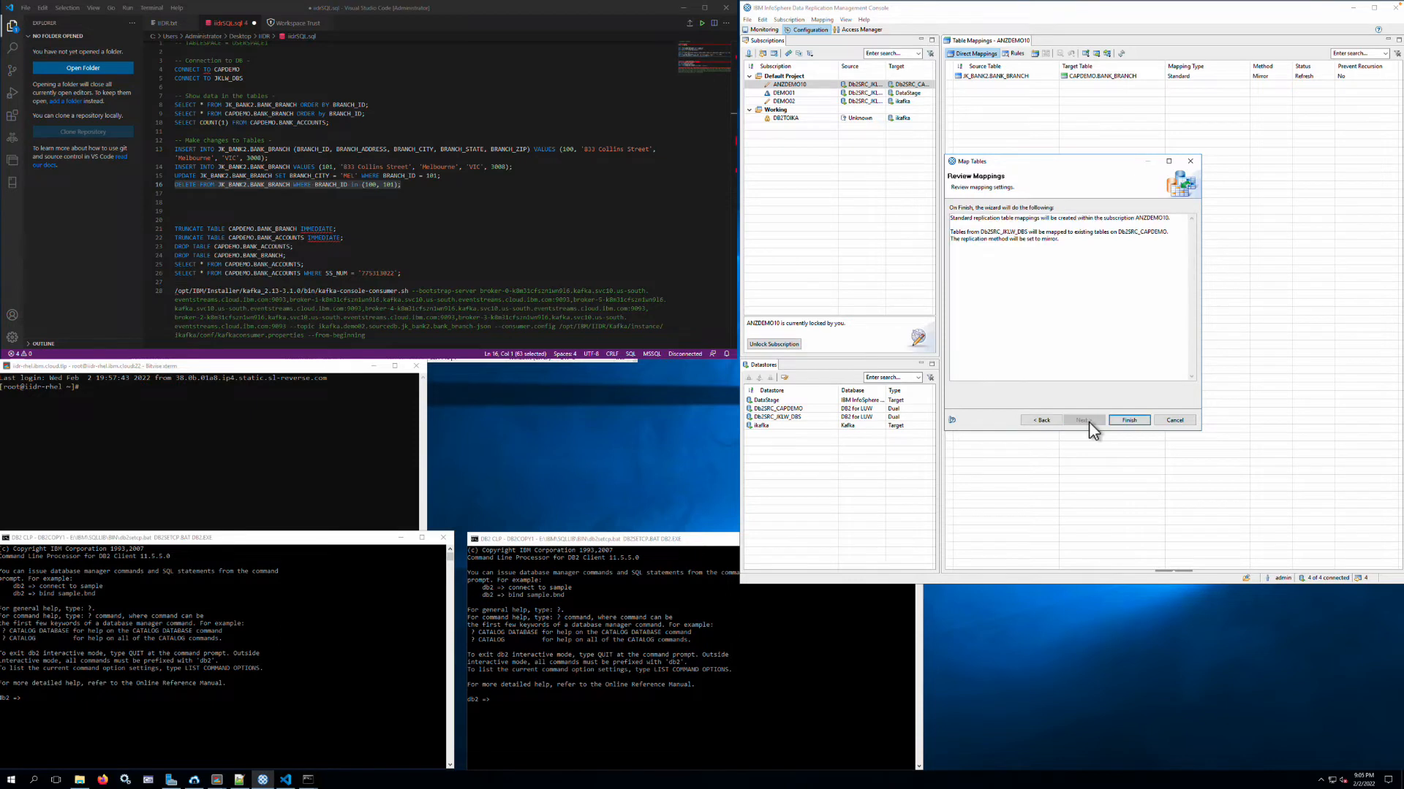
pyautogui.click(1129, 422)
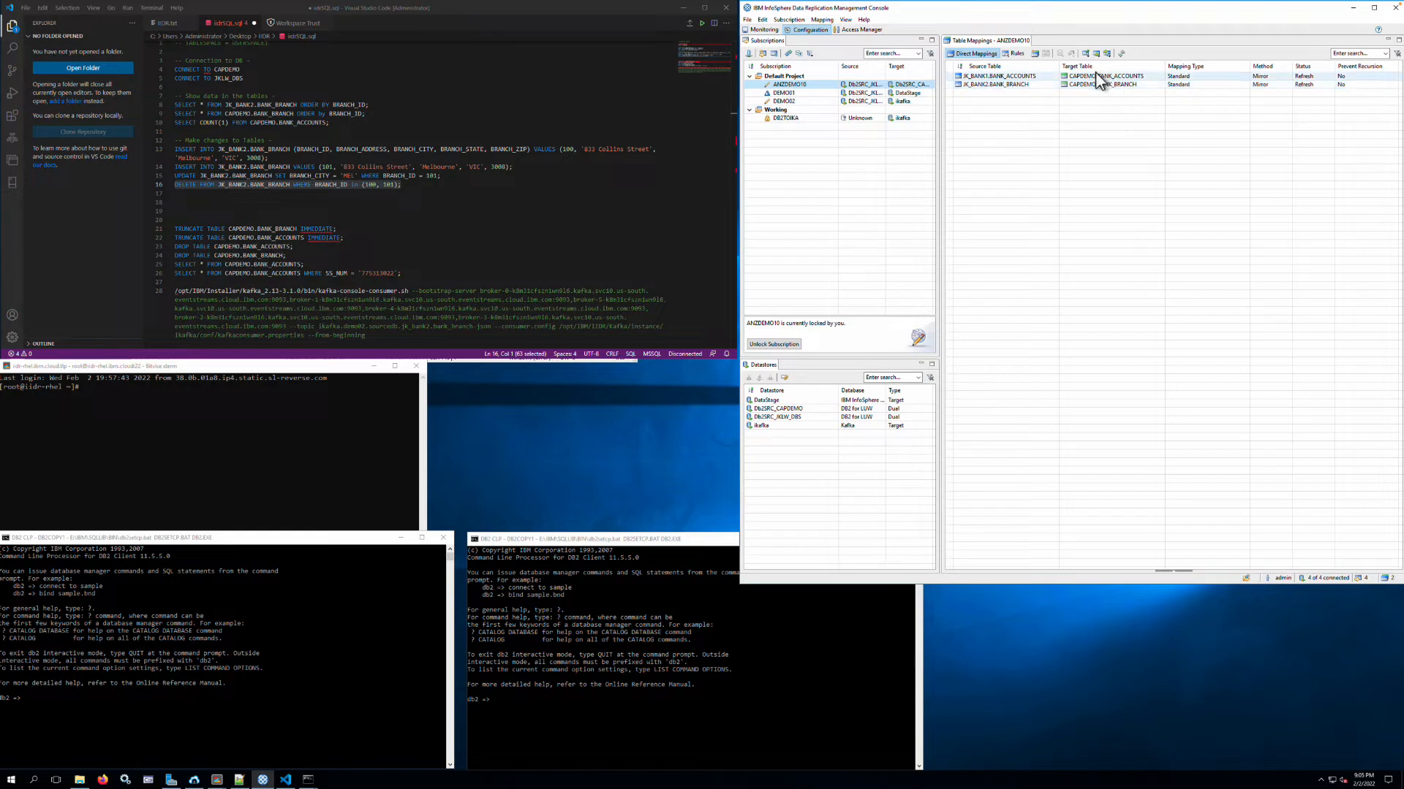
# - Examine the table mappings of the DEMO01 and DEMO02 subscriptions
pyautogui.click(820, 94)
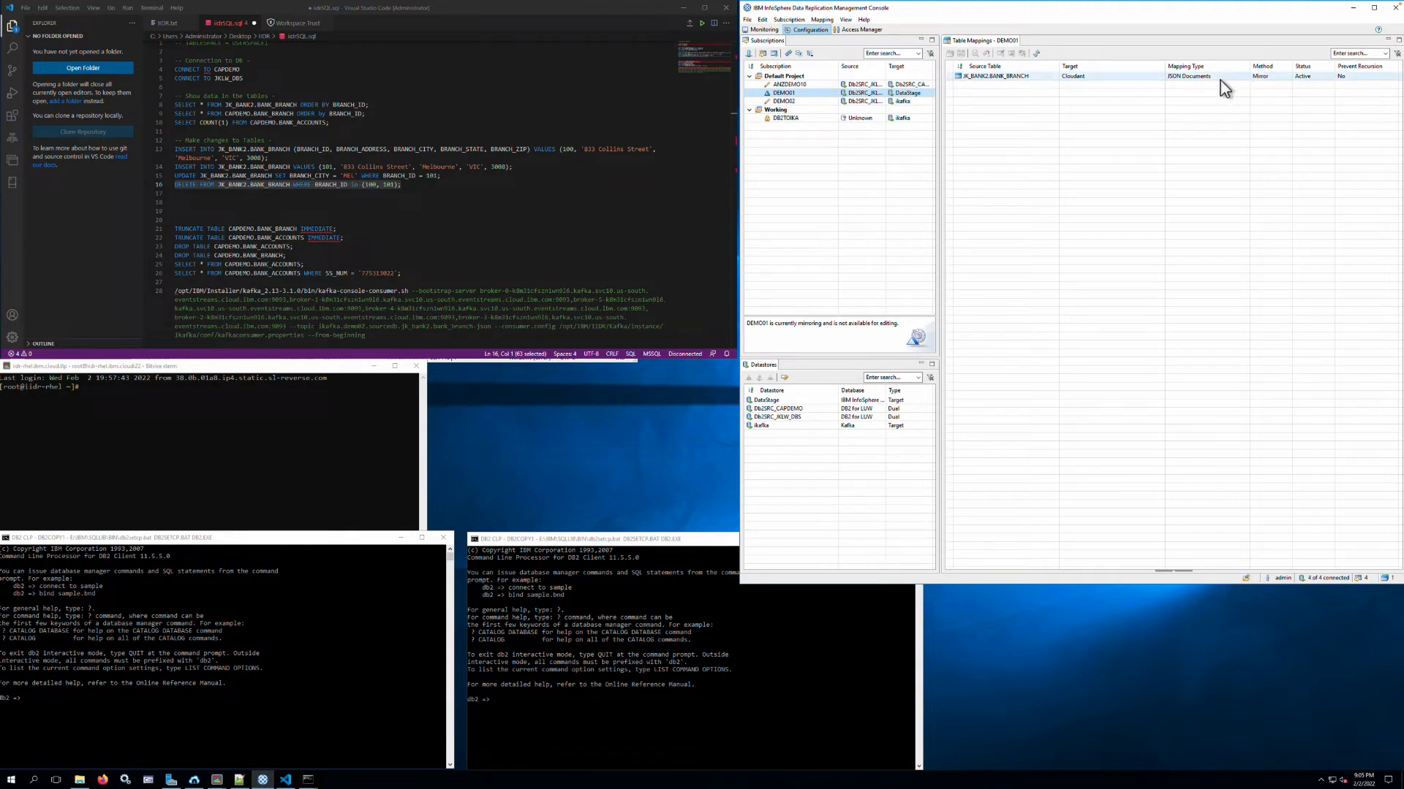
pyautogui.click(796, 102)
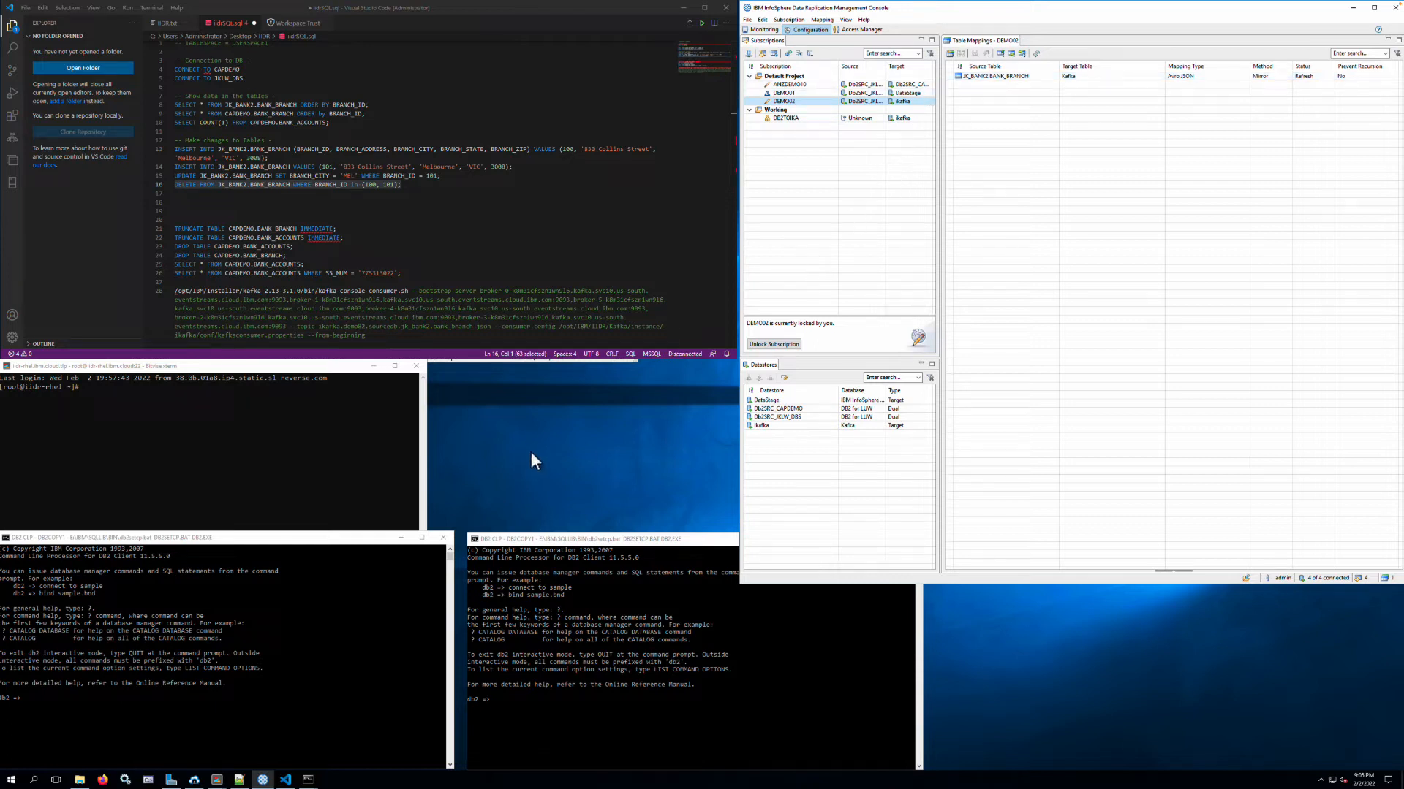
# - Copy the full kafka-console-consumer.sh command from the SQL file in Visual Studio Code into the iidr-rhel terminal
pyautogui.moveTo(287, 543)
pyautogui.mouseDown()
pyautogui.moveTo(305, 540)
pyautogui.moveTo(291, 541)
pyautogui.mouseUp()
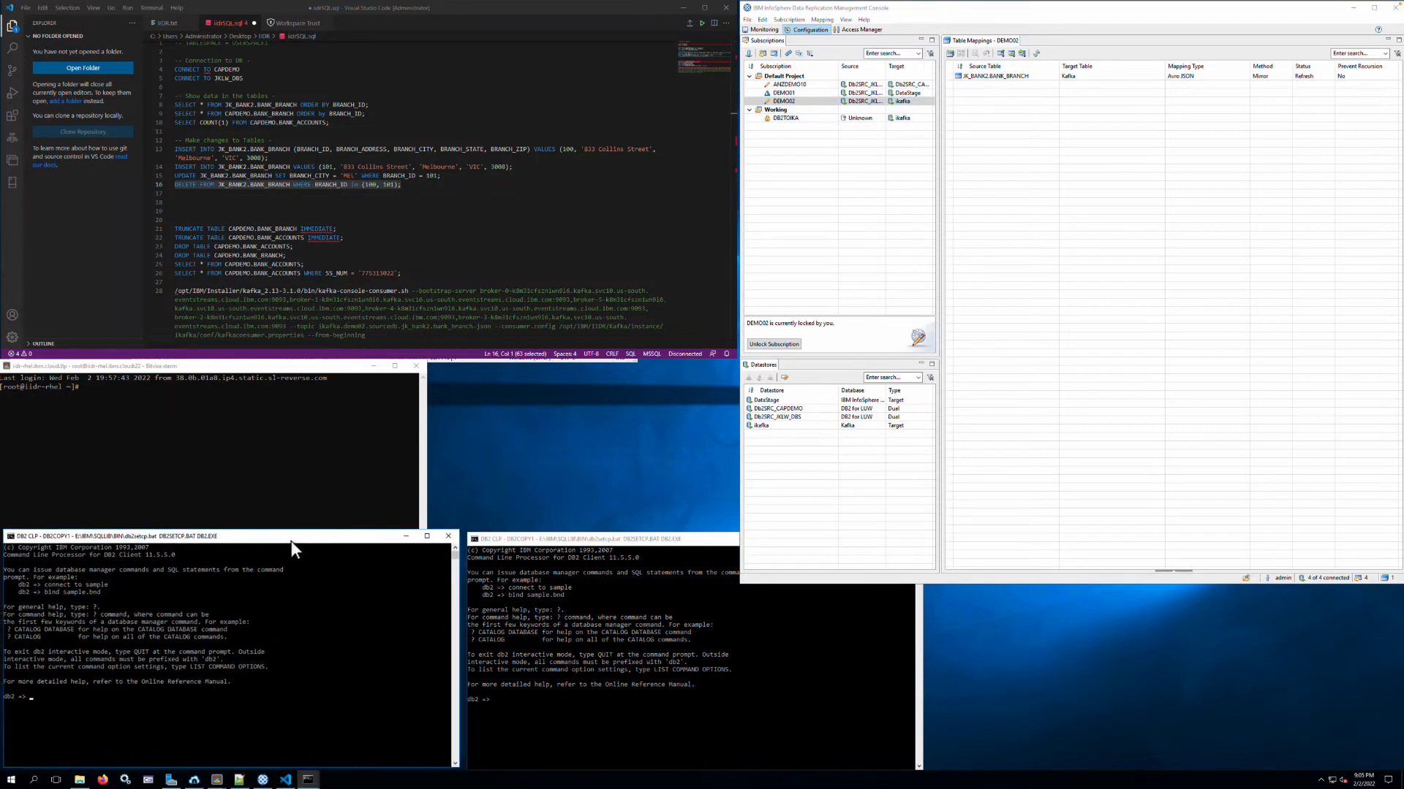
pyautogui.click(311, 412)
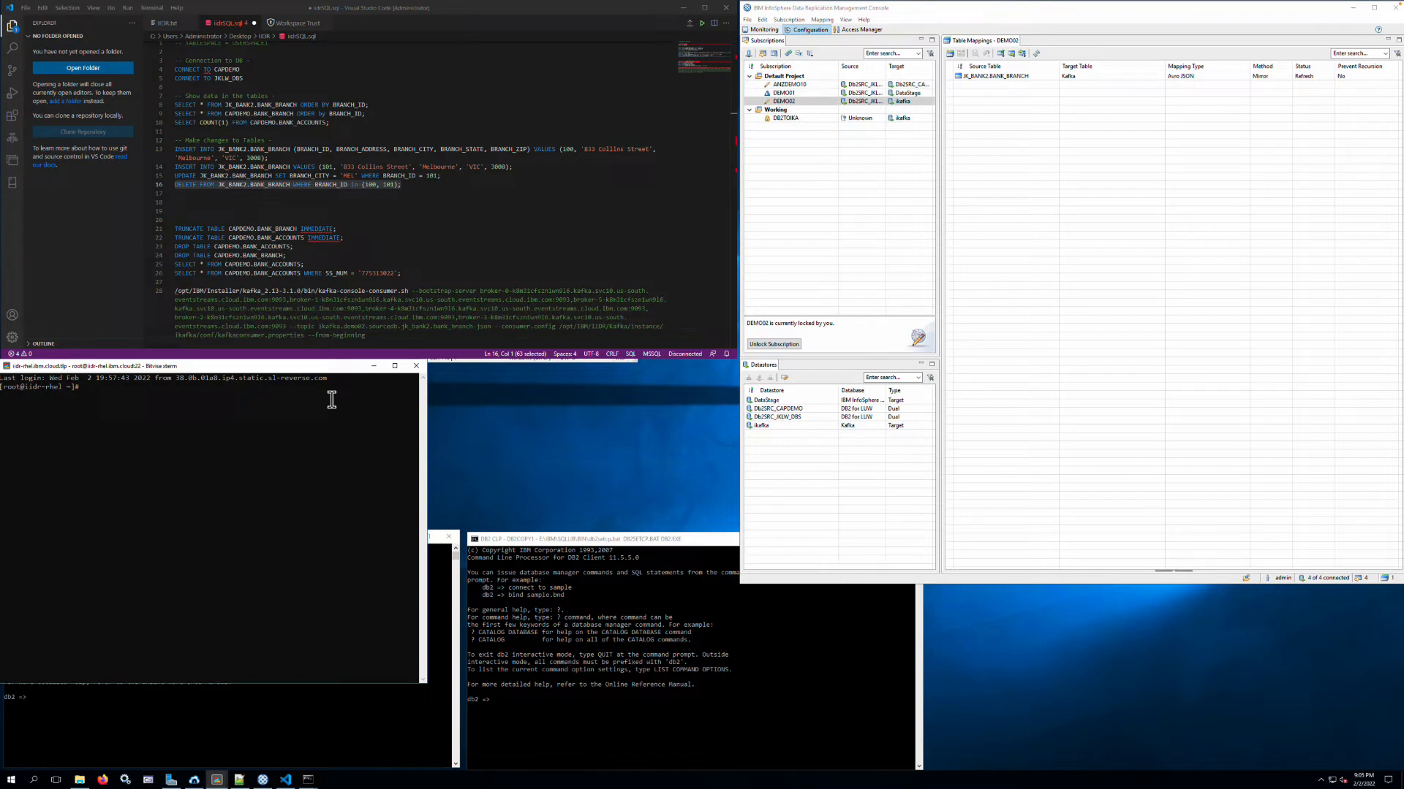
pyautogui.moveTo(365, 335); pyautogui.dragTo(171, 292)
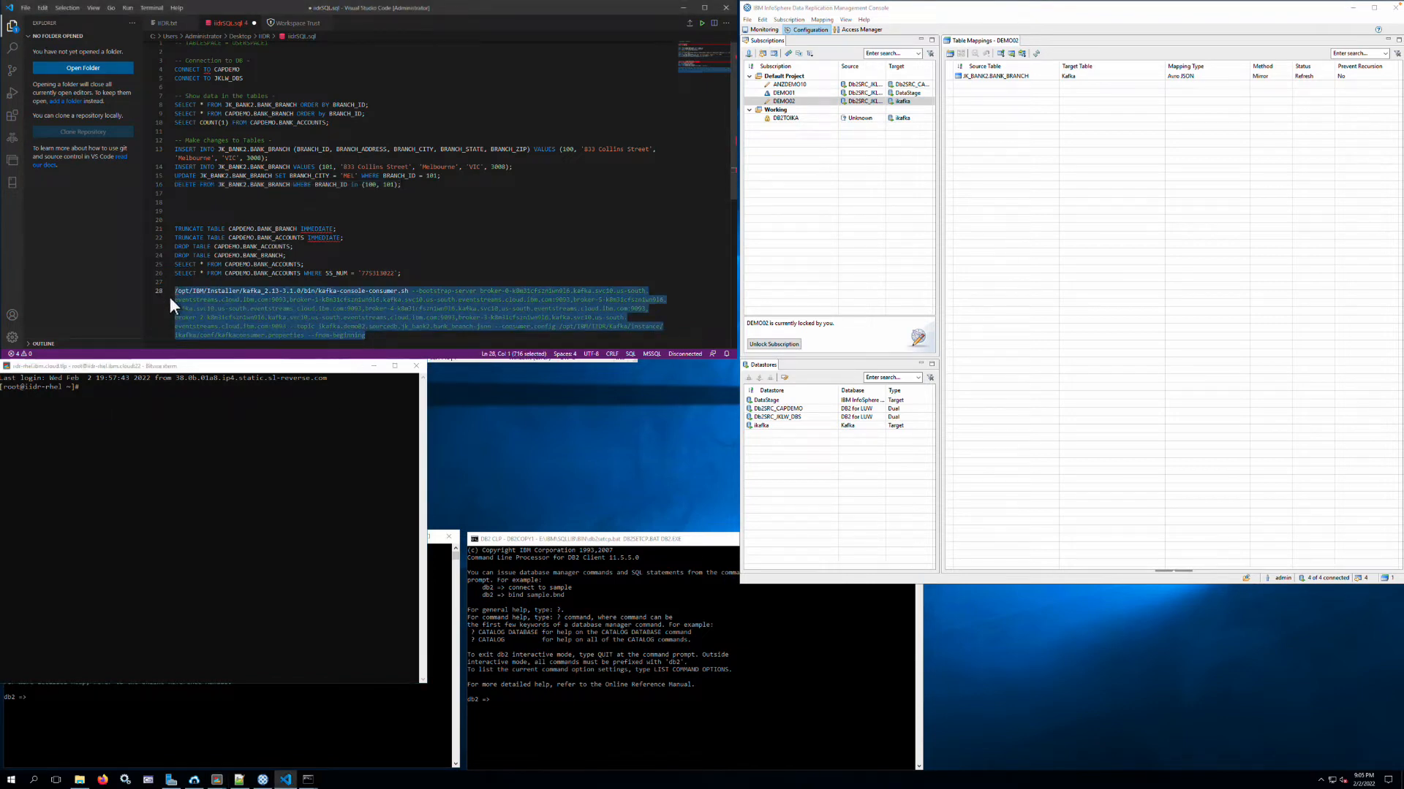
pyautogui.click(175, 454)
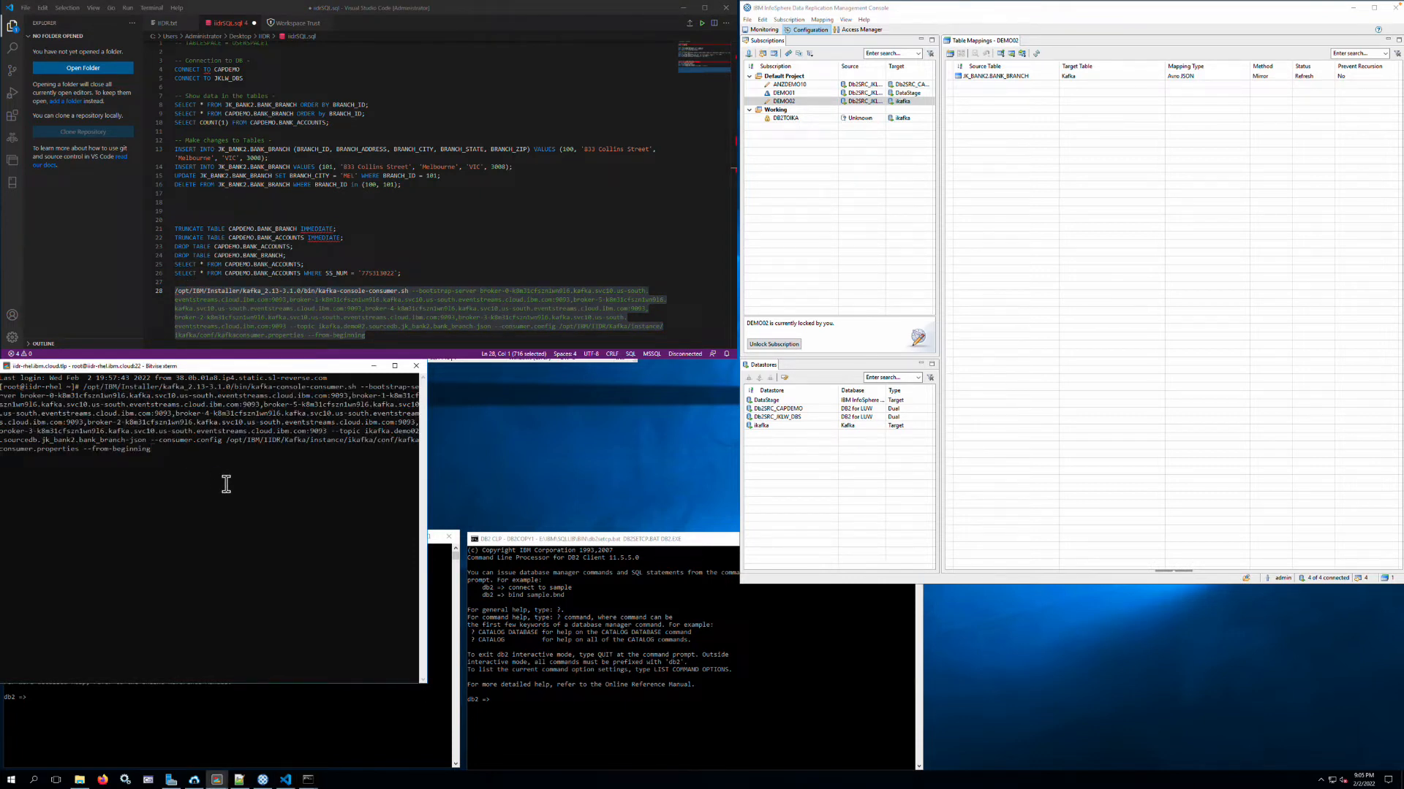
# - Copy CONNECT TO JKLW_DBS from the SQL file and run it in the first Db2 CLP window as the source session
pyautogui.click(366, 698)
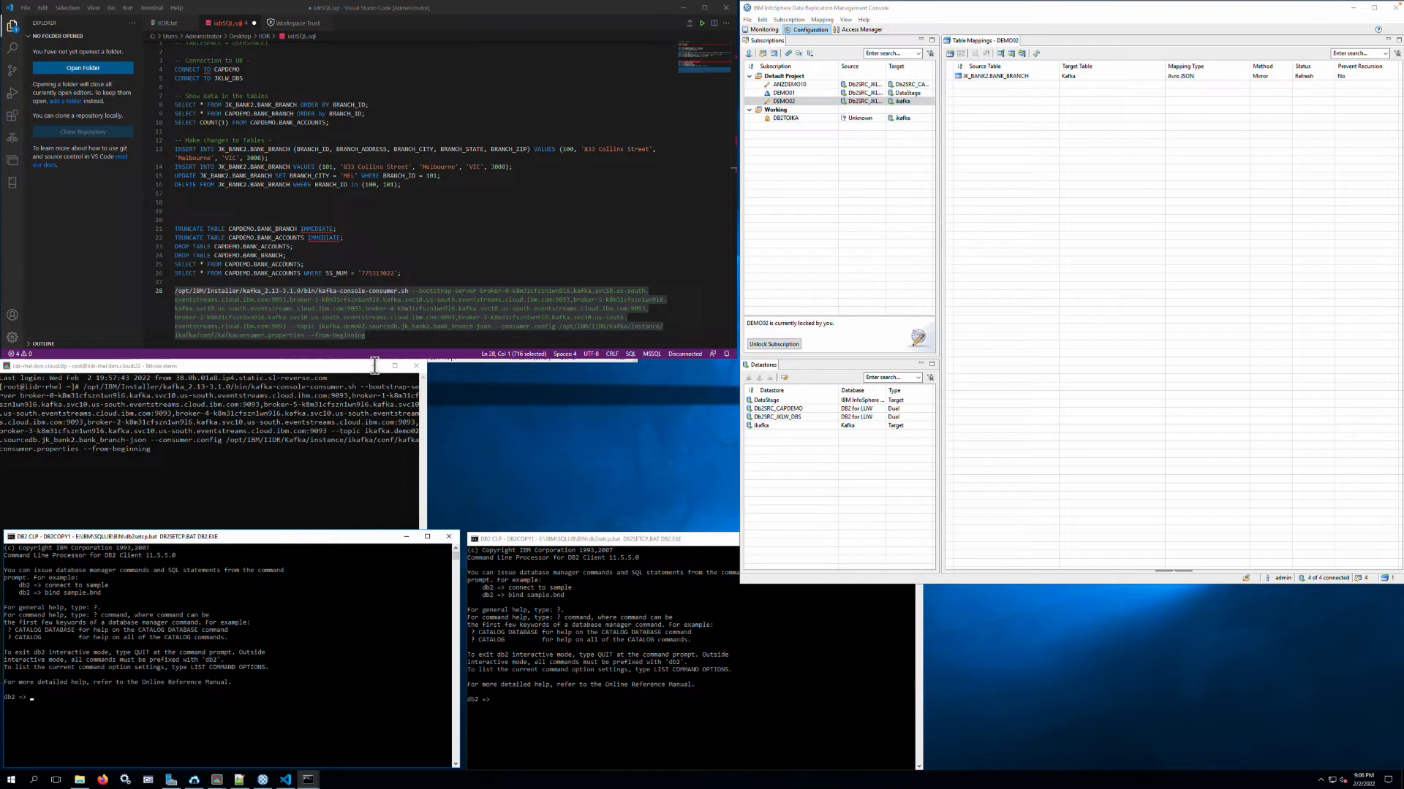
pyautogui.click(255, 71)
pyautogui.moveTo(255, 77); pyautogui.dragTo(161, 80)
pyautogui.hotkey('ctrl', 'c')
pyautogui.click(244, 670)
pyautogui.hotkey('ctrl', 'v')
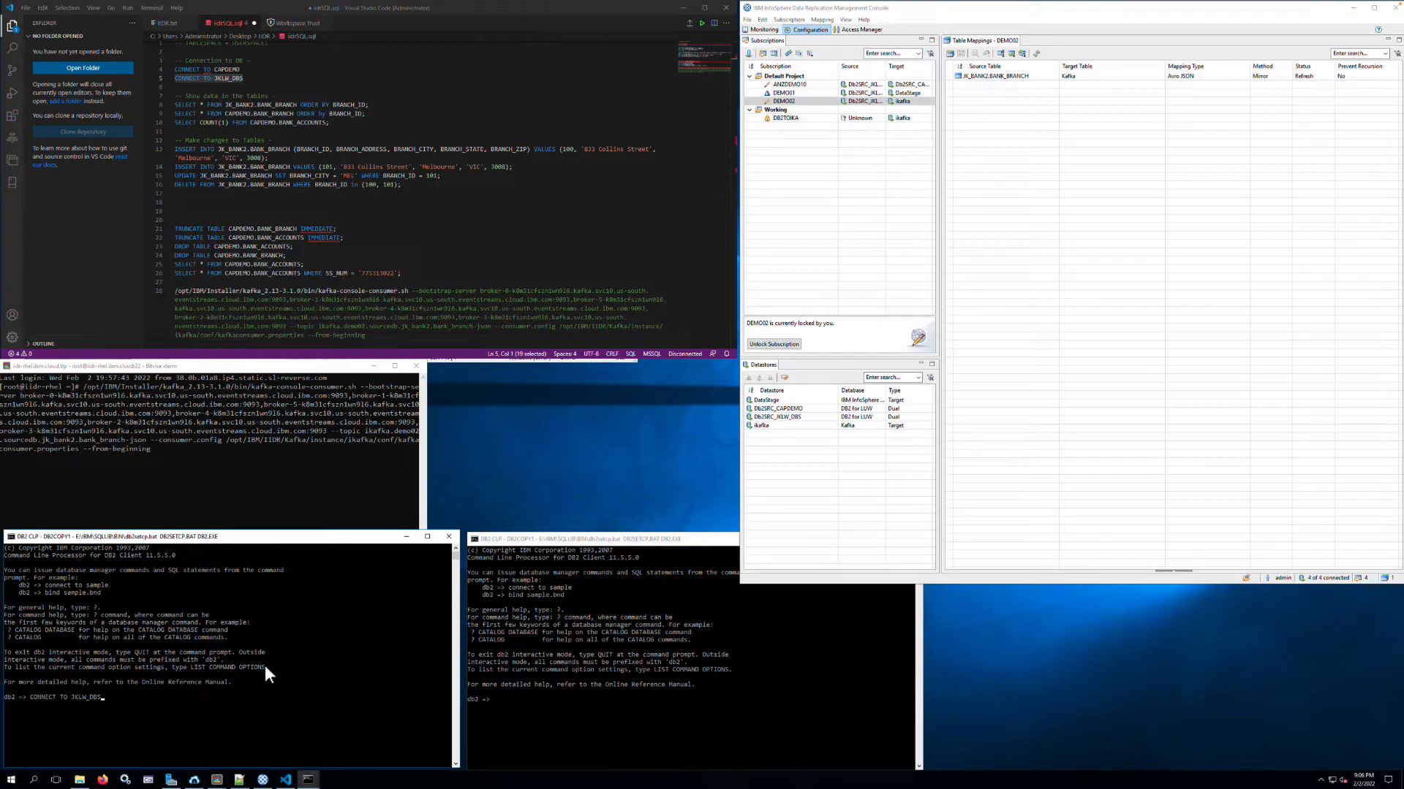
pyautogui.press('Return')
# - Copy CONNECT TO CAPDEMO from the SQL file and run it in the second Db2 CLP window as the target session
pyautogui.moveTo(242, 69); pyautogui.dragTo(168, 69)
pyautogui.hotkey('ctrl', 'c')
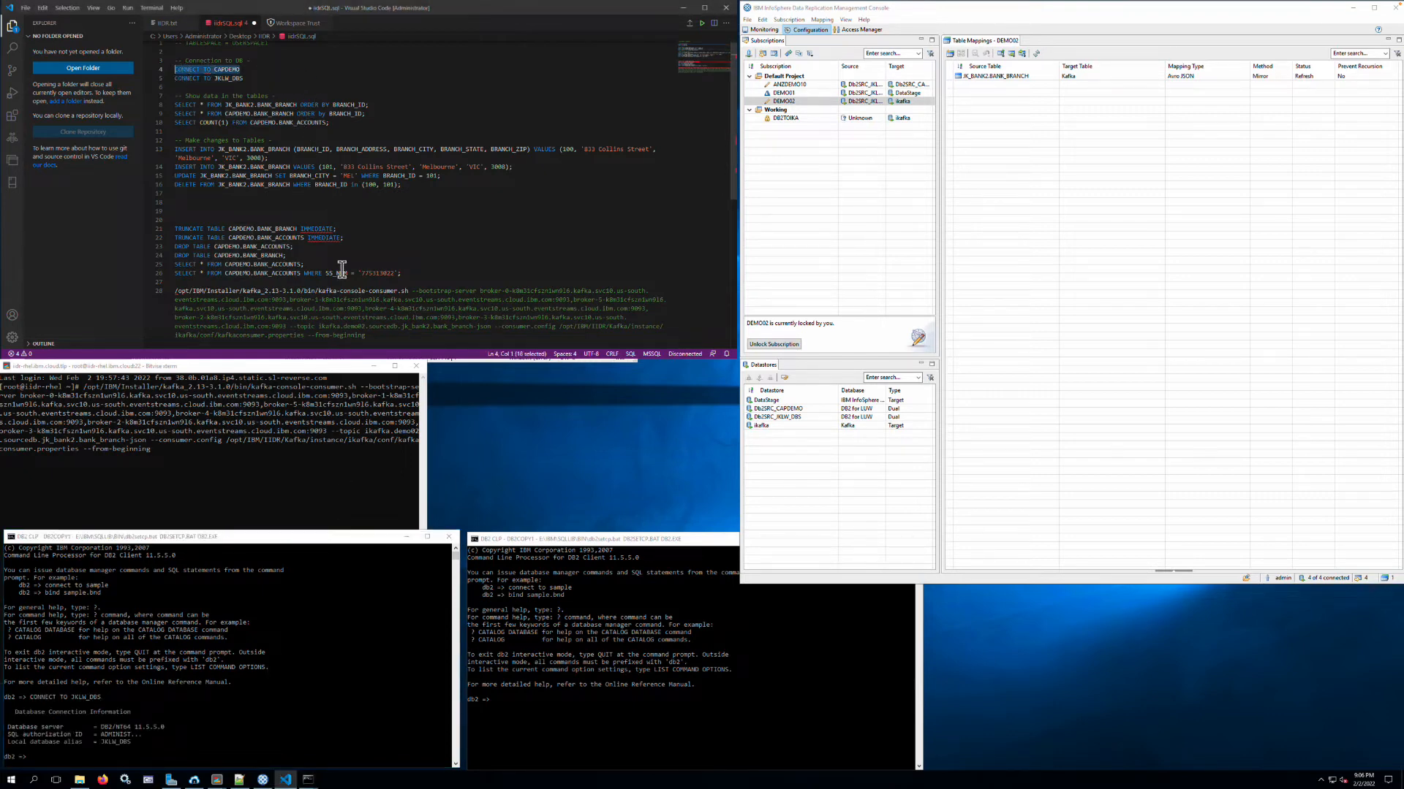
pyautogui.click(658, 666)
pyautogui.hotkey('ctrl', 'v')
pyautogui.press('Return')
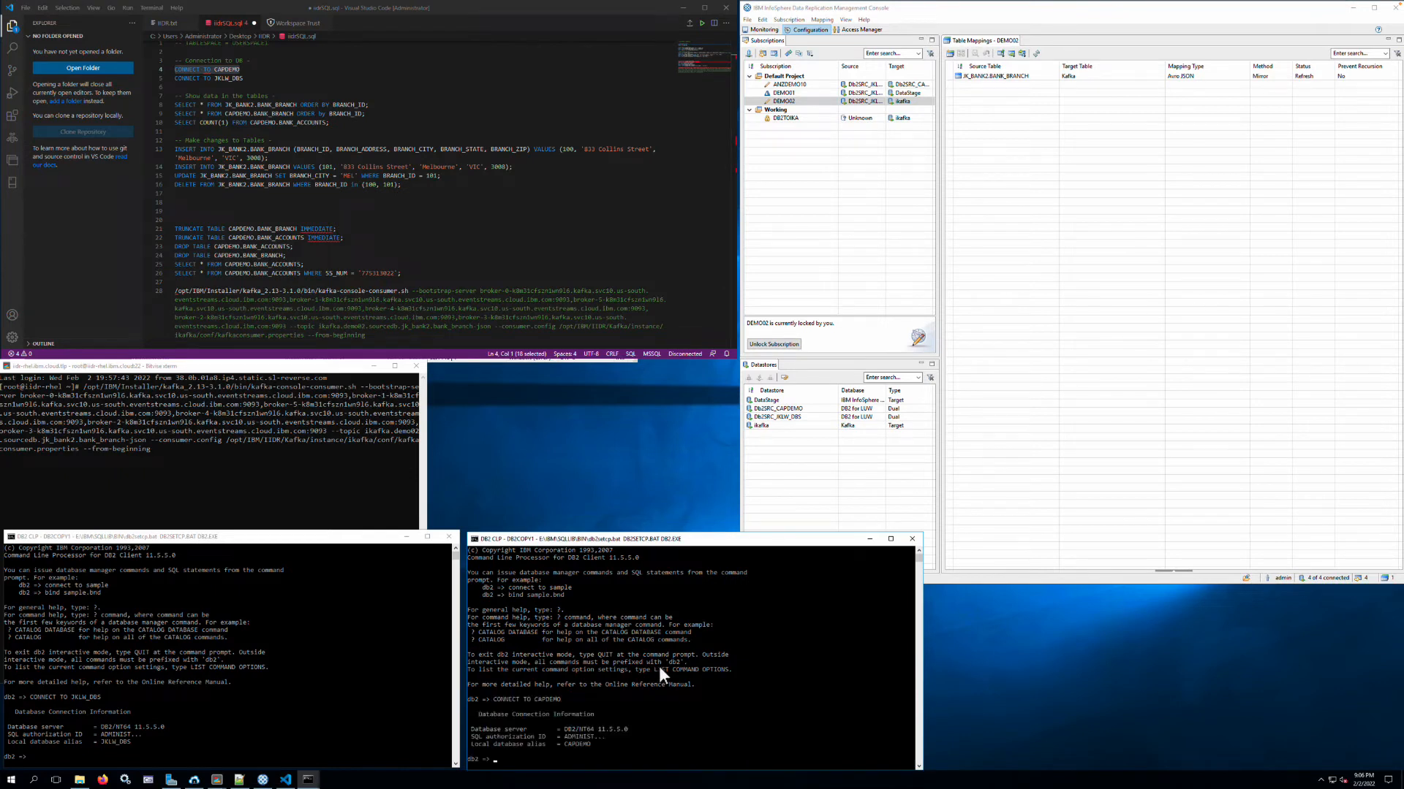
# - Query all rows of JK_BANK2.BANK_BRANCH ordered by BRANCH_ID in the JKLW_DBS session, using the SQL file's statement
pyautogui.moveTo(371, 106); pyautogui.dragTo(164, 104)
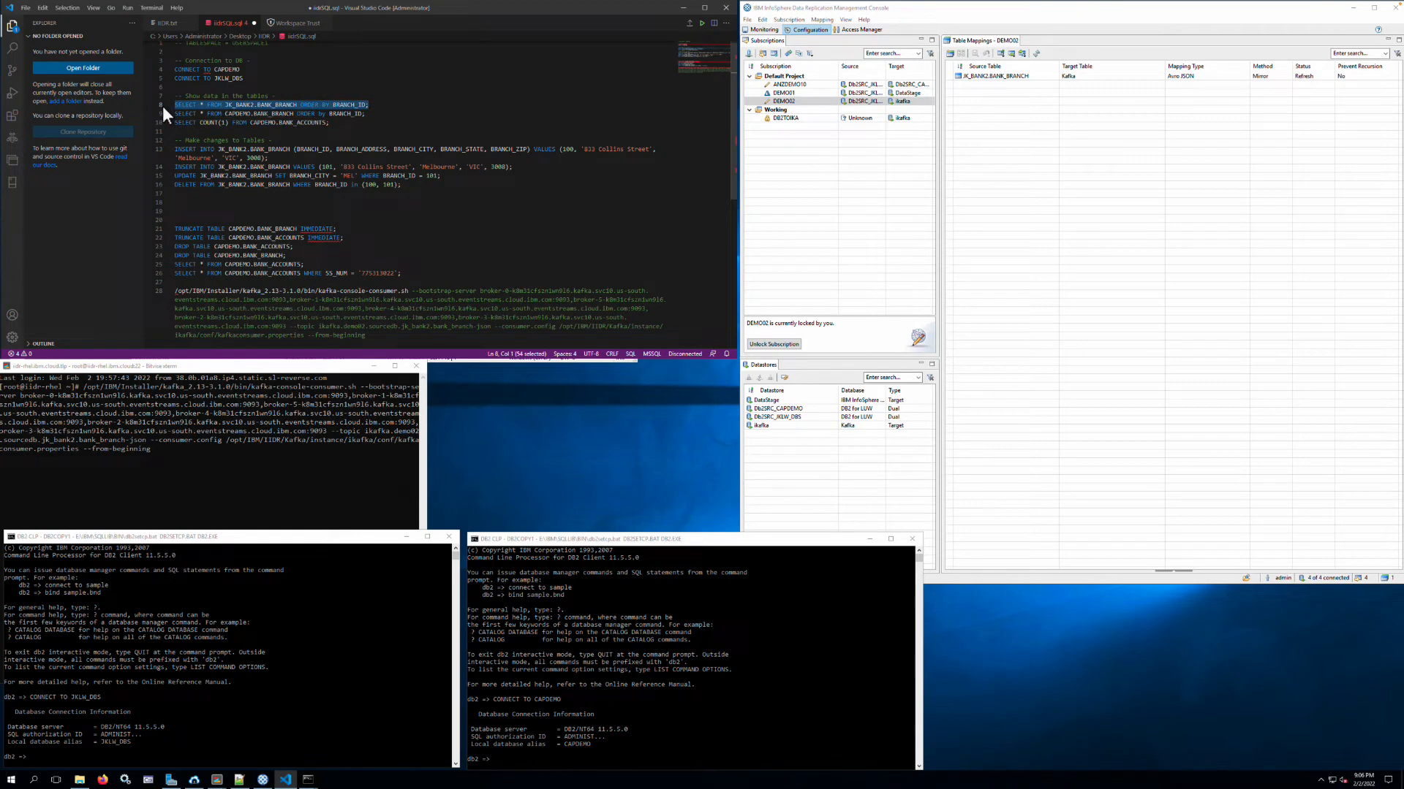
pyautogui.hotkey('ctrl', 'c')
pyautogui.click(346, 743)
pyautogui.rightClick(340, 727)
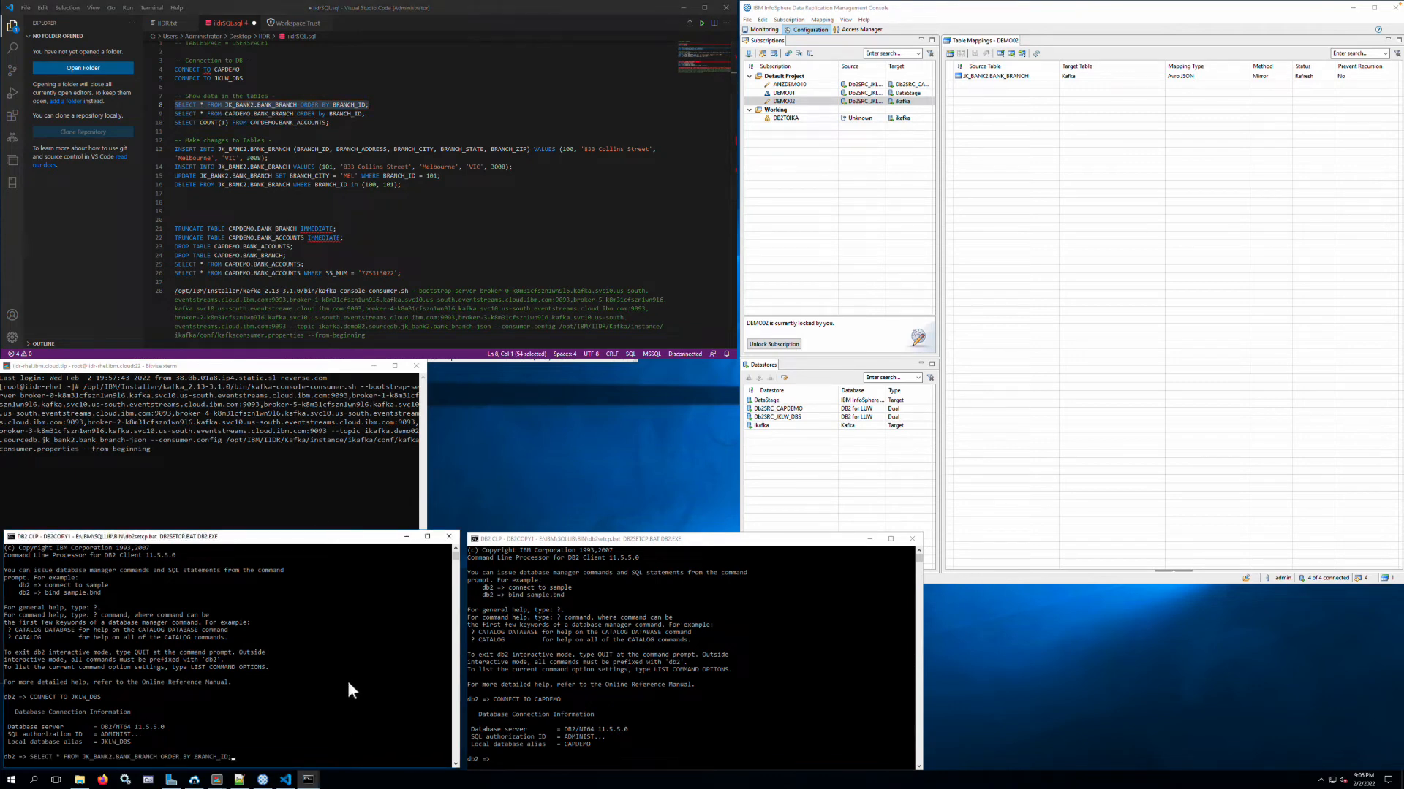
pyautogui.press('Return')
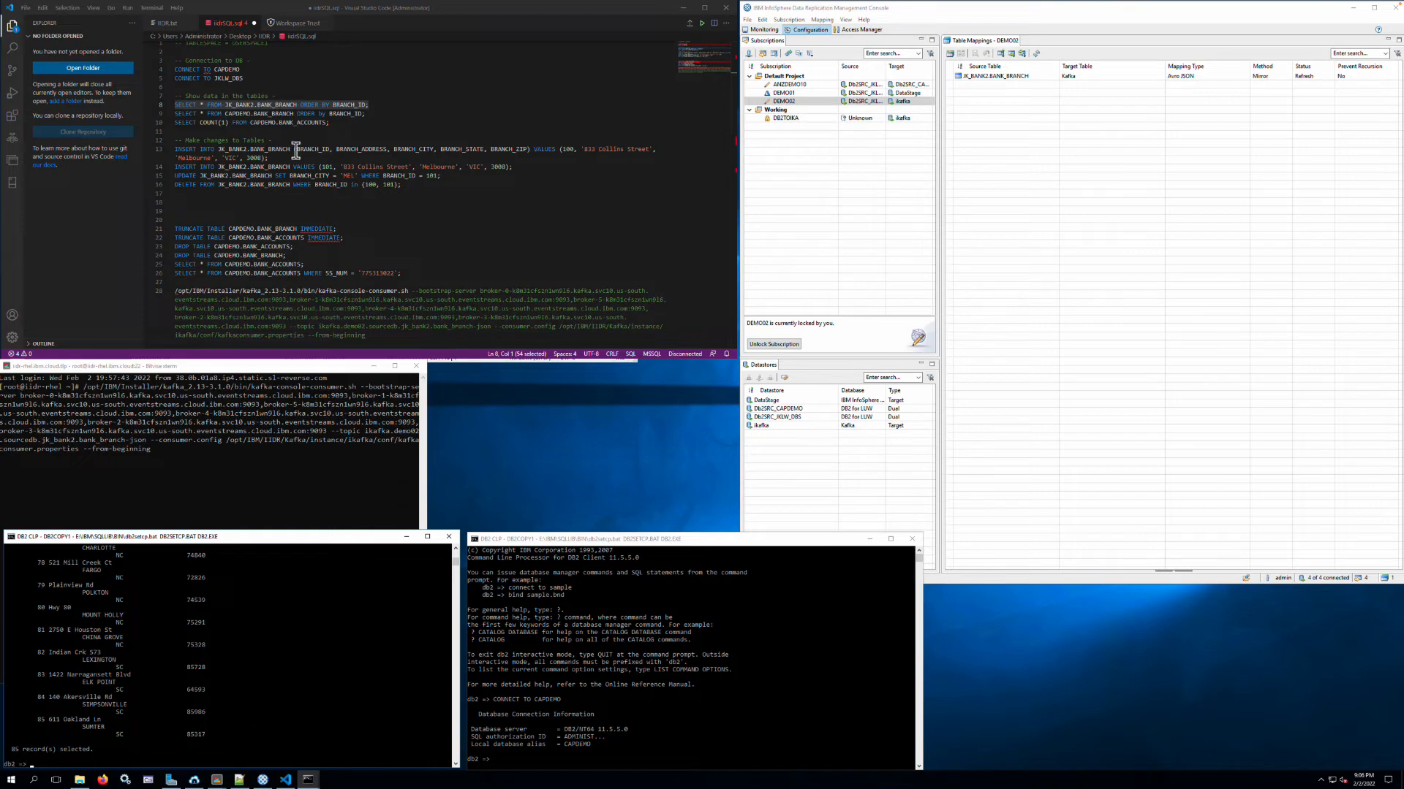
# - Query all rows of CAPDEMO.BANK_BRANCH ordered by BRANCH_ID in the CAPDEMO session, using the SQL file's statement
pyautogui.moveTo(367, 114); pyautogui.dragTo(174, 115)
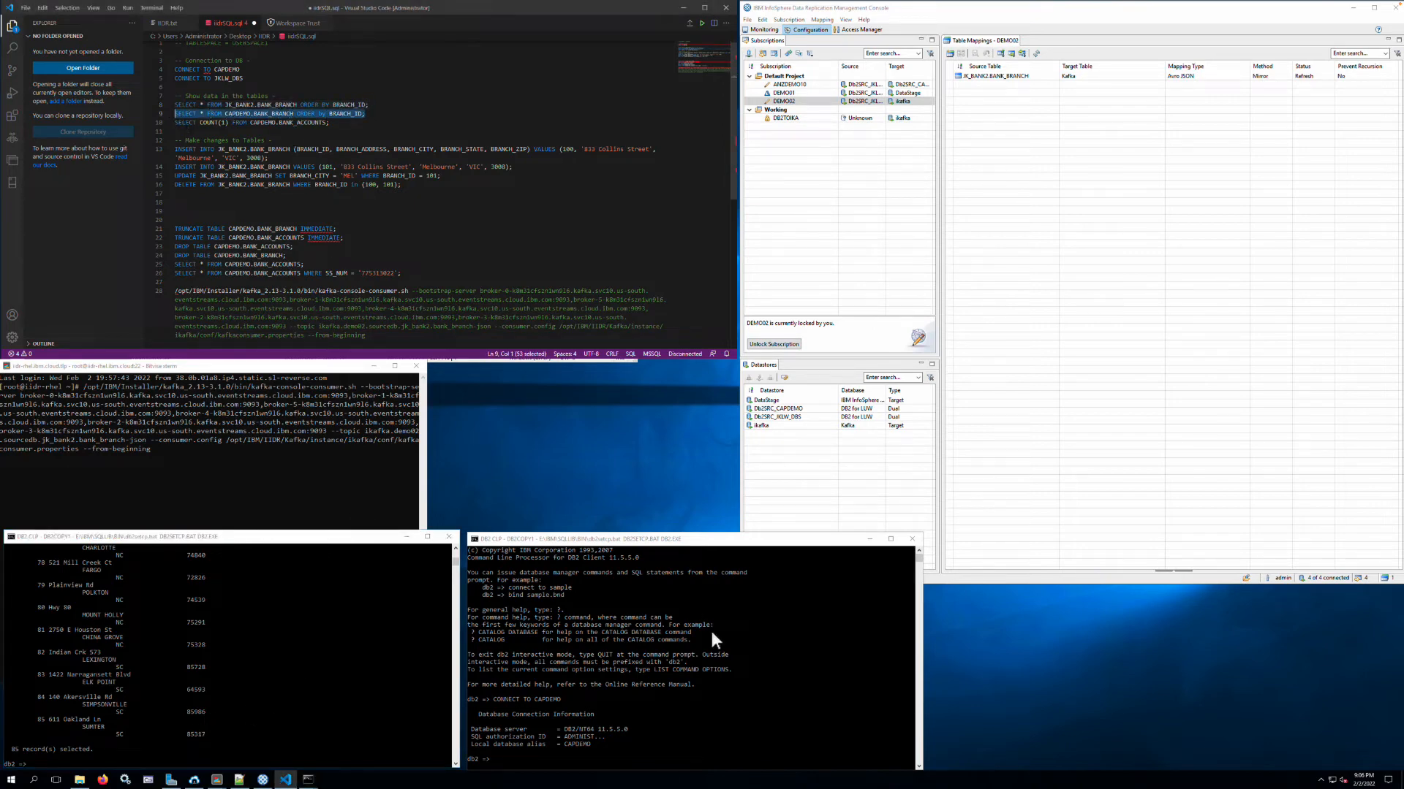
pyautogui.hotkey('ctrl', 'c')
pyautogui.click(726, 647)
pyautogui.hotkey('ctrl', 'v')
pyautogui.press('Return')
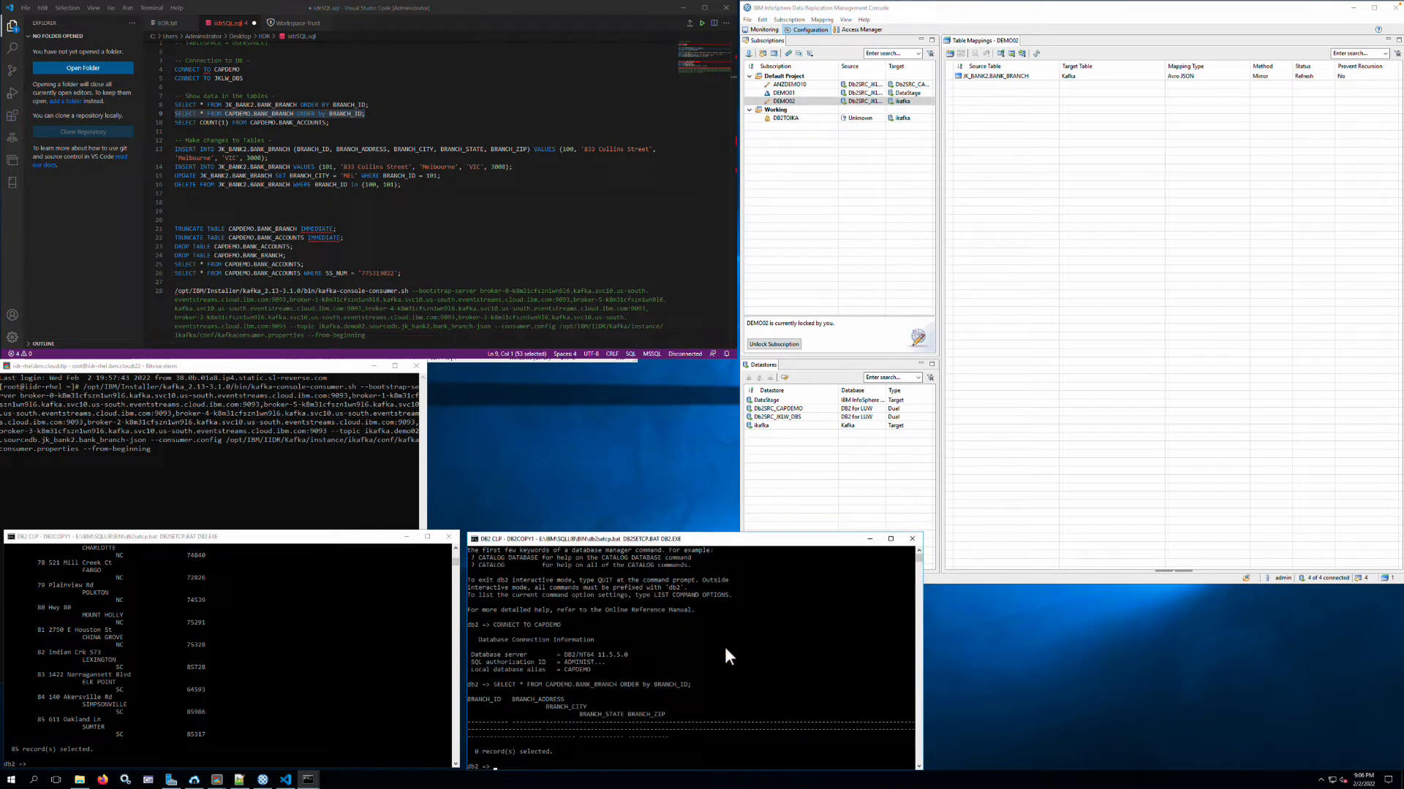
# - Run SELECT COUNT(1) FROM CAPDEMO.BANK_ACCOUNTS from the SQL file in the CAPDEMO session
pyautogui.moveTo(330, 123); pyautogui.dragTo(168, 124)
pyautogui.hotkey('ctrl', 'c')
pyautogui.click(664, 639)
pyautogui.hotkey('ctrl', 'v')
pyautogui.press('Return')
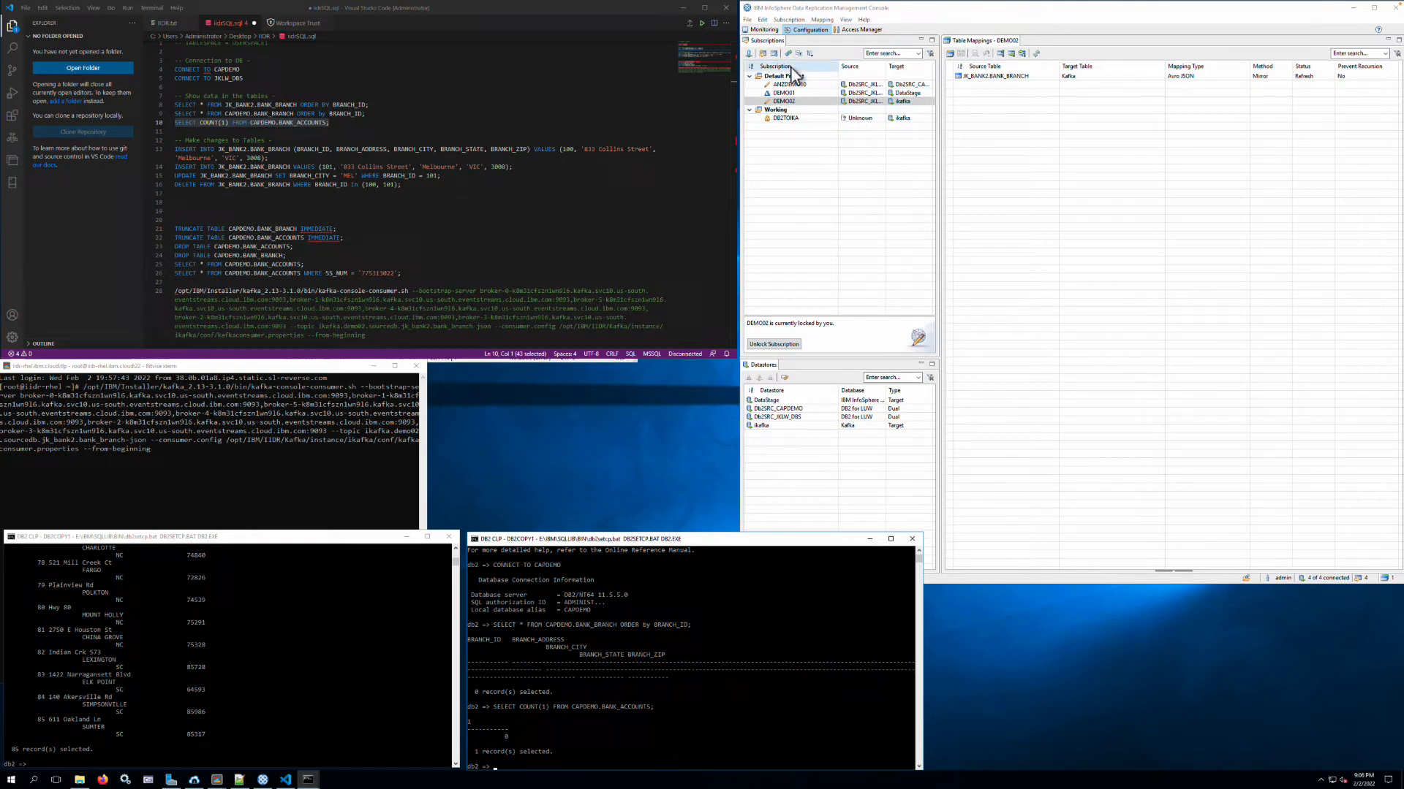
# - Switch the Management Console to monitoring and start continuous mirroring for the DEMO02 subscription
pyautogui.click(764, 30)
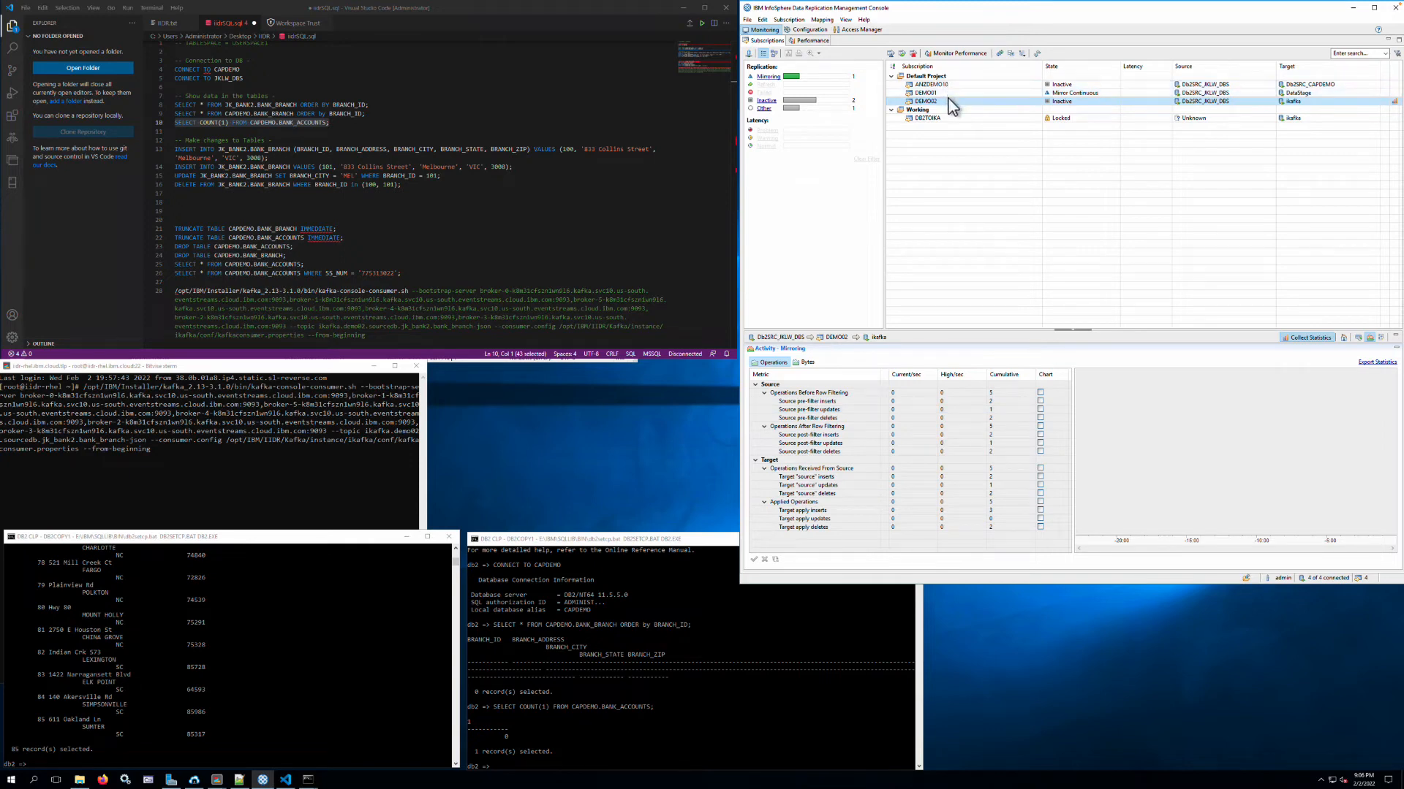
pyautogui.rightClick(950, 101)
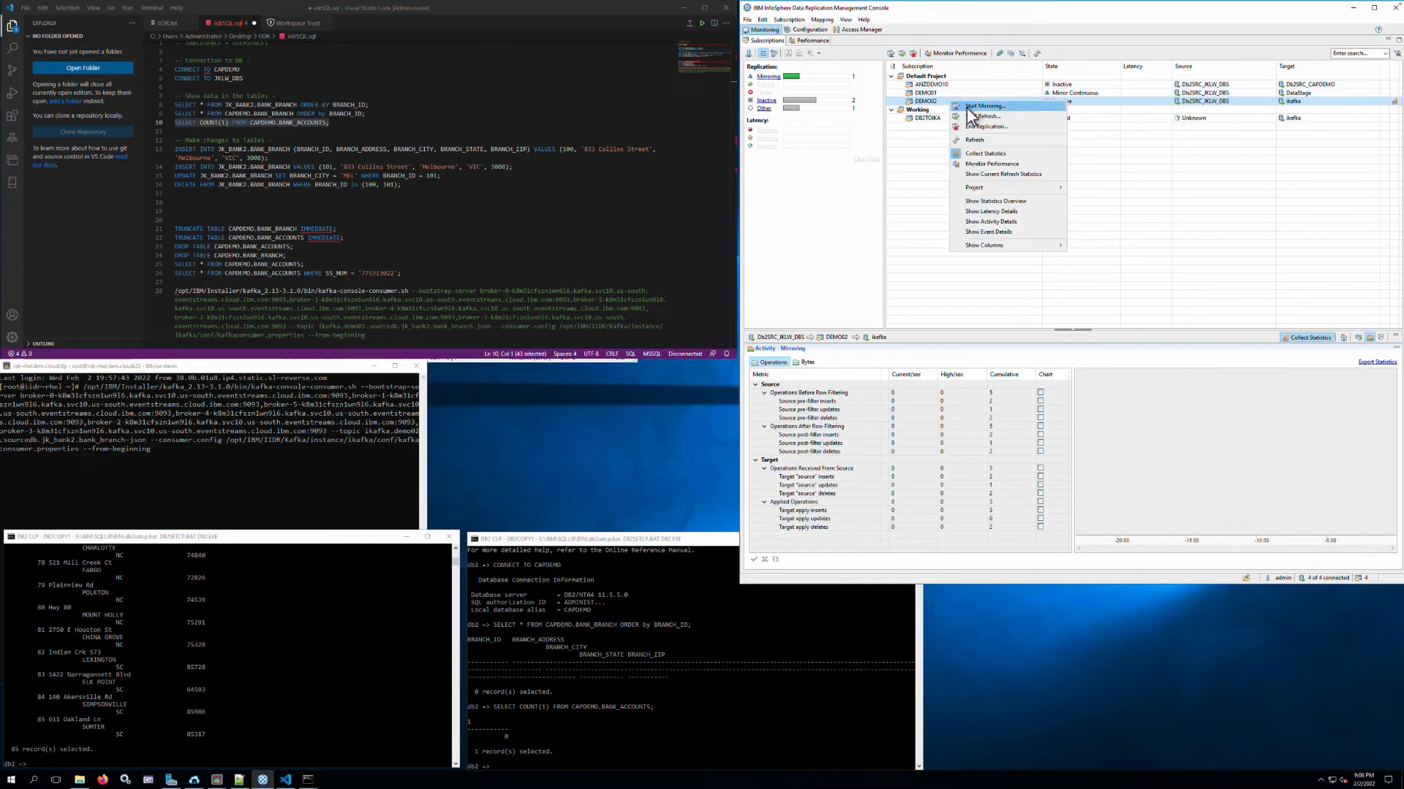
pyautogui.click(969, 109)
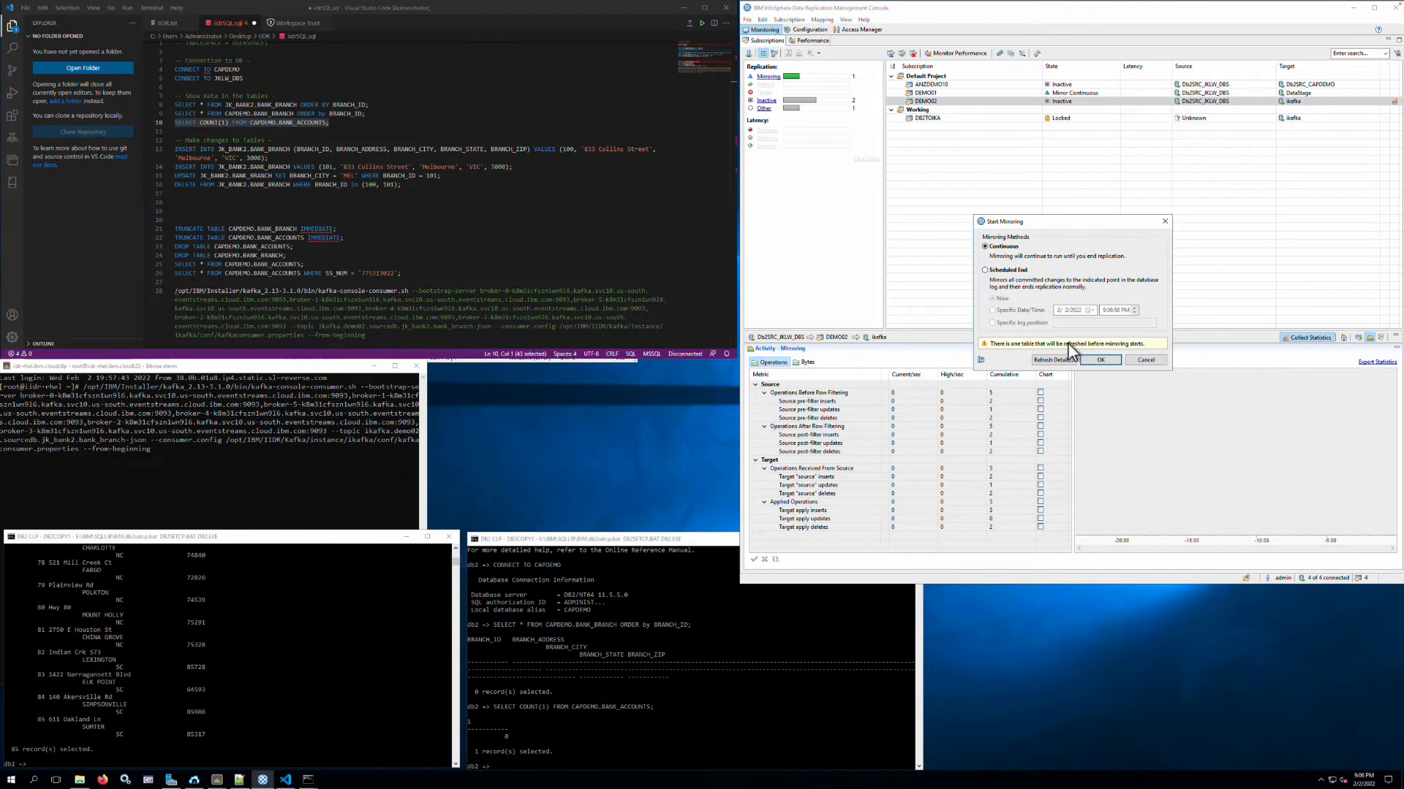
pyautogui.click(1098, 362)
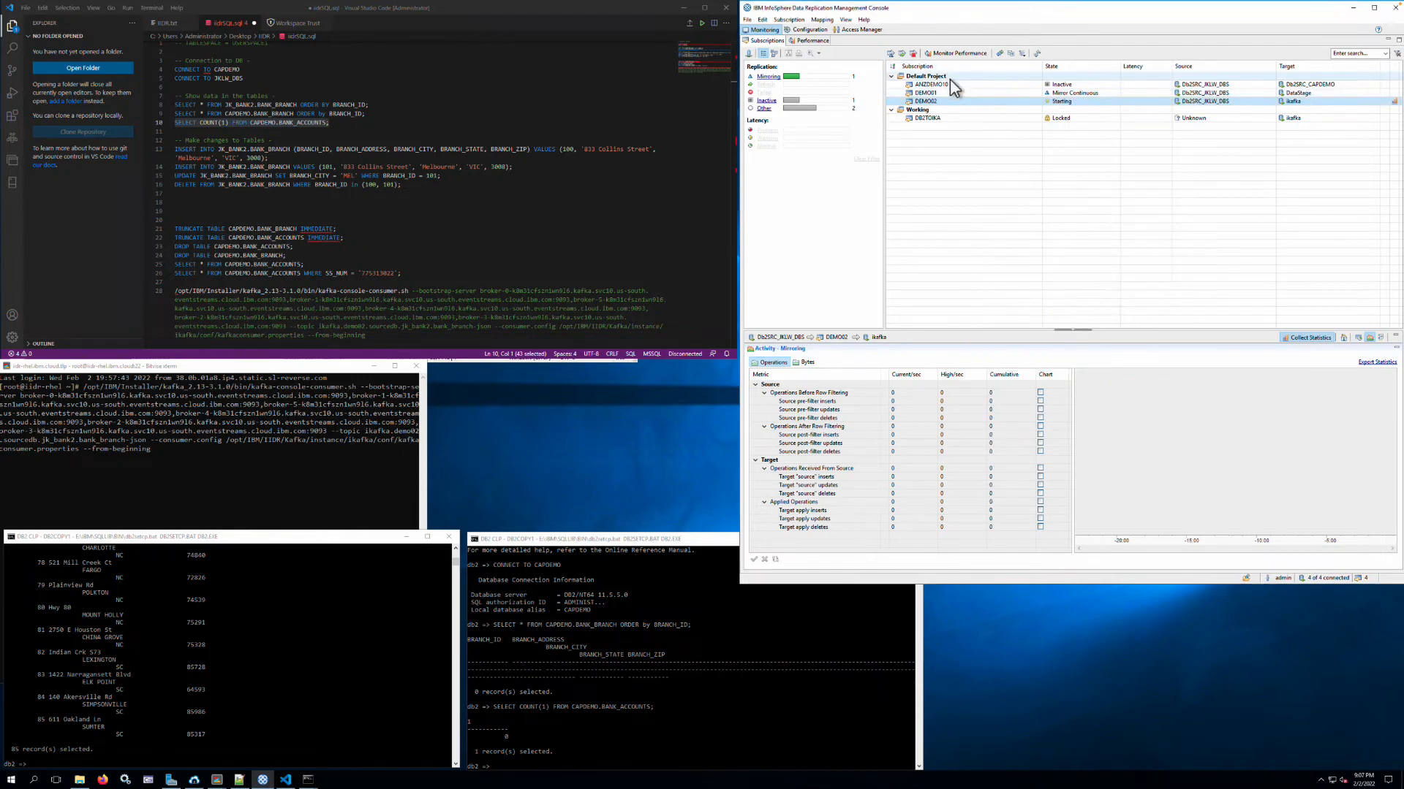
# - Start continuous mirroring for the ANZDEMO10 subscription and turn on statistics collection for it
pyautogui.click(950, 85)
pyautogui.rightClick(950, 85)
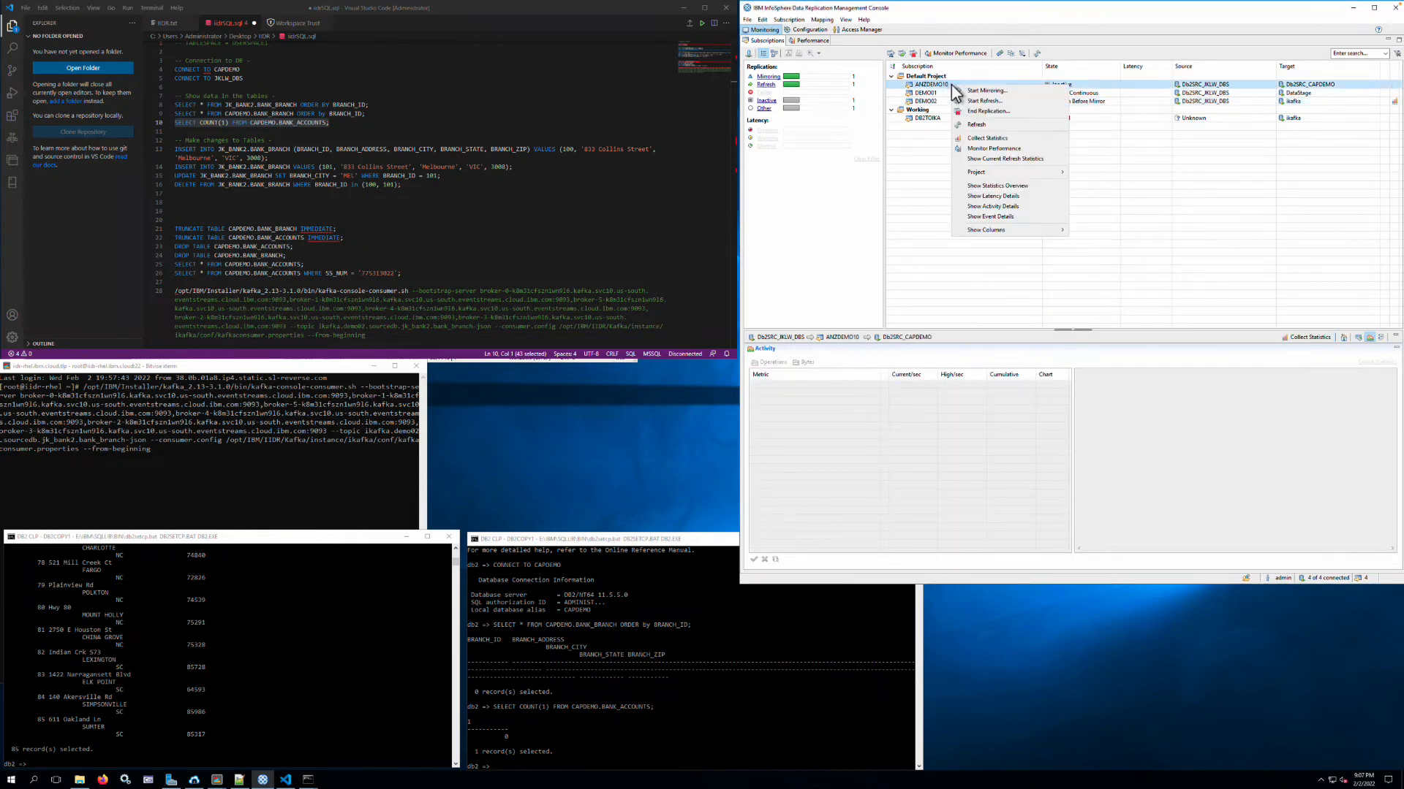
pyautogui.click(972, 90)
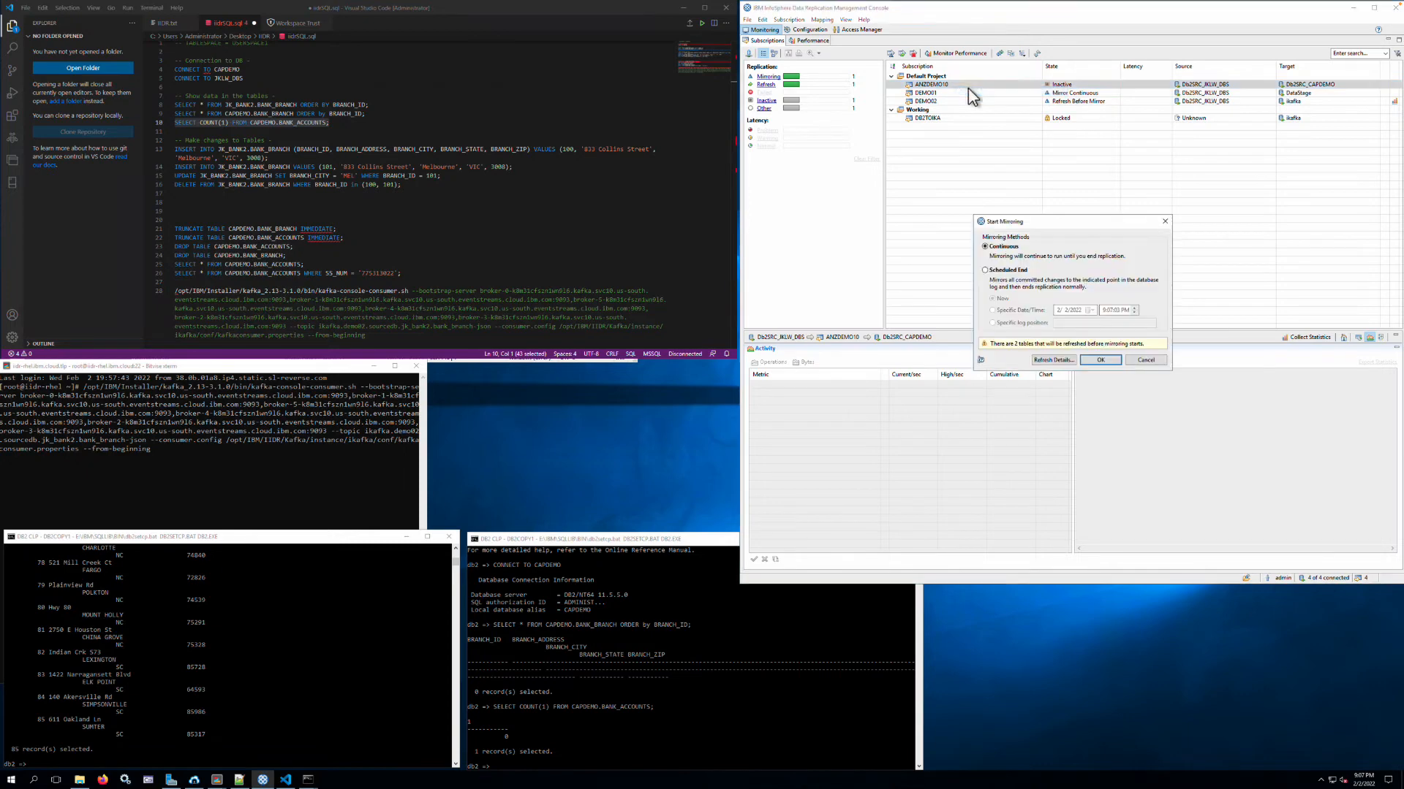
pyautogui.click(1100, 361)
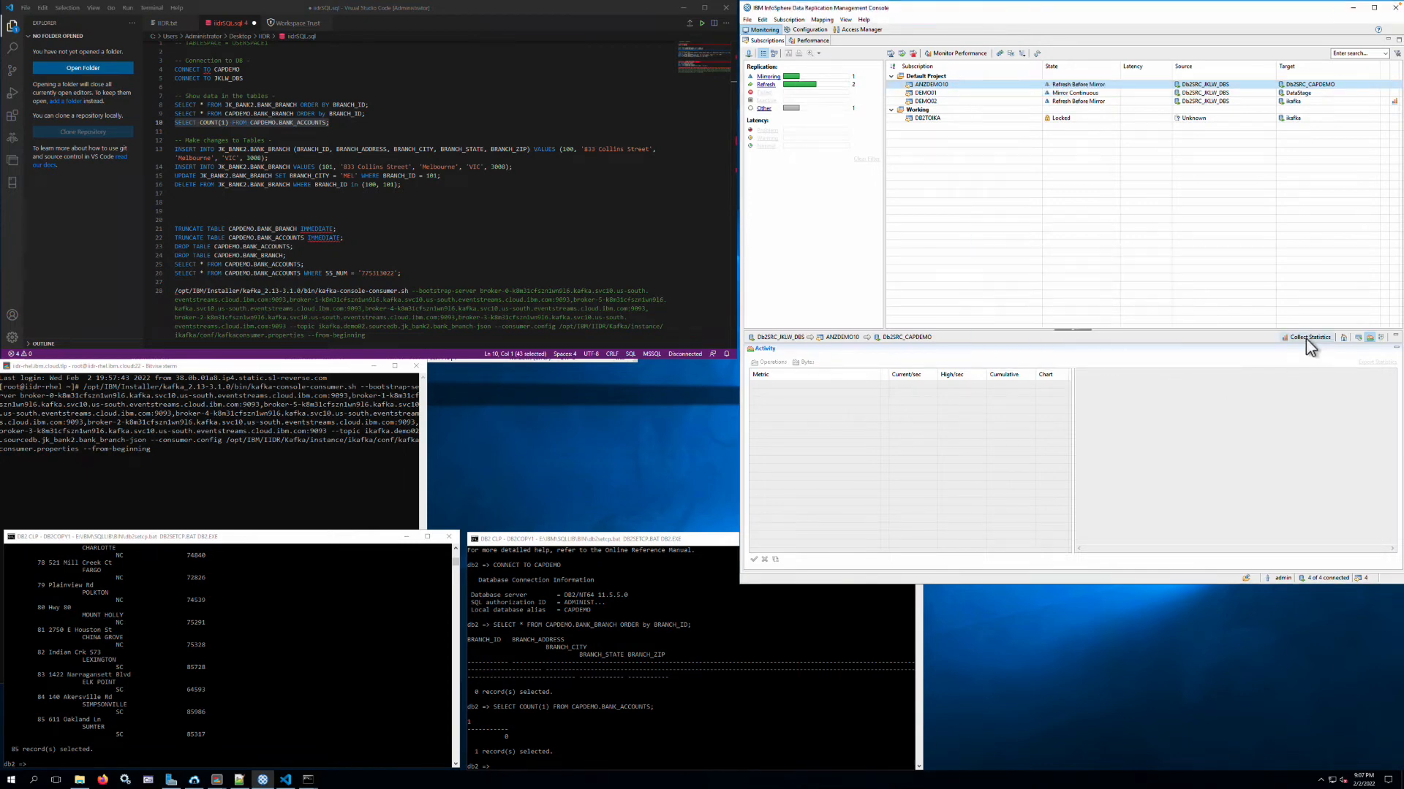
pyautogui.click(1308, 338)
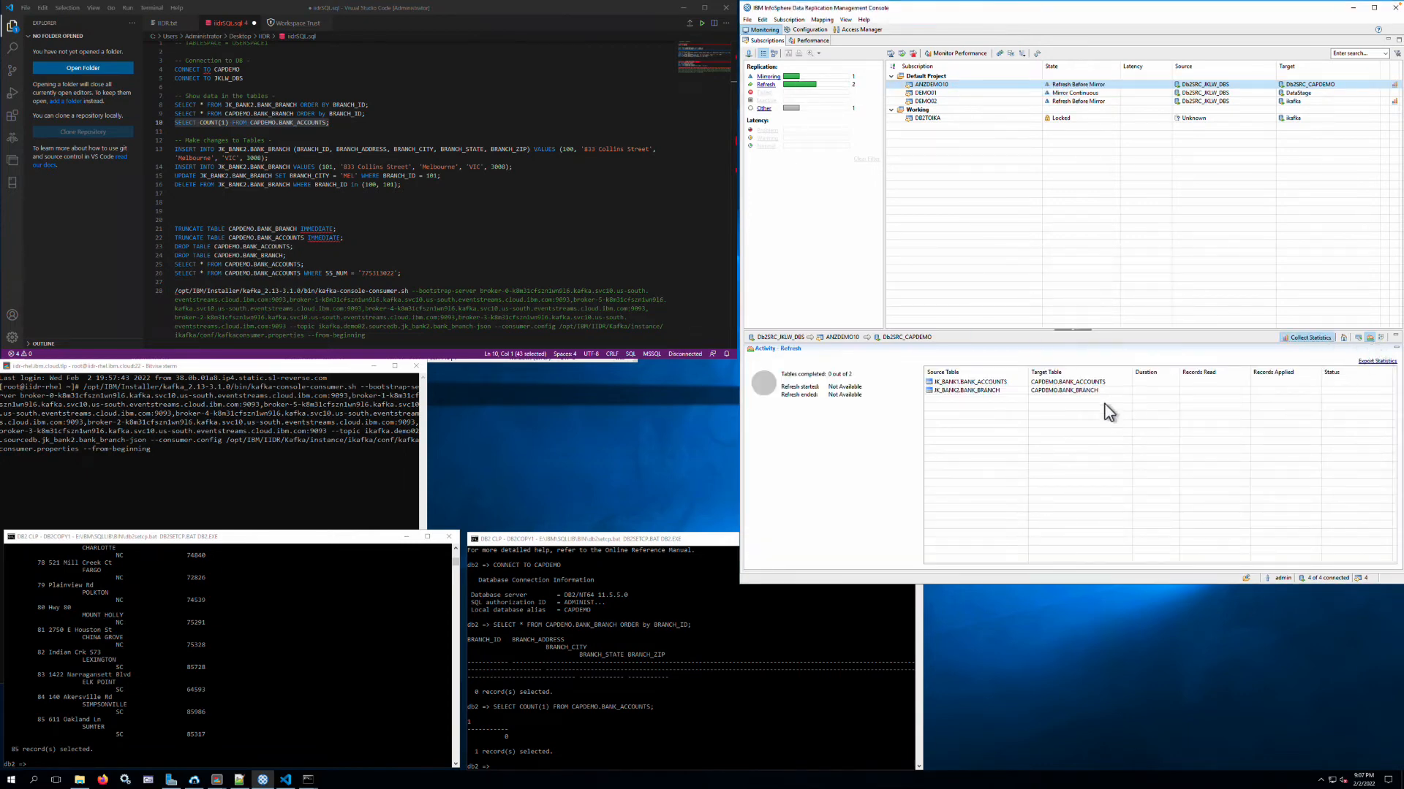
pyautogui.click(1007, 389)
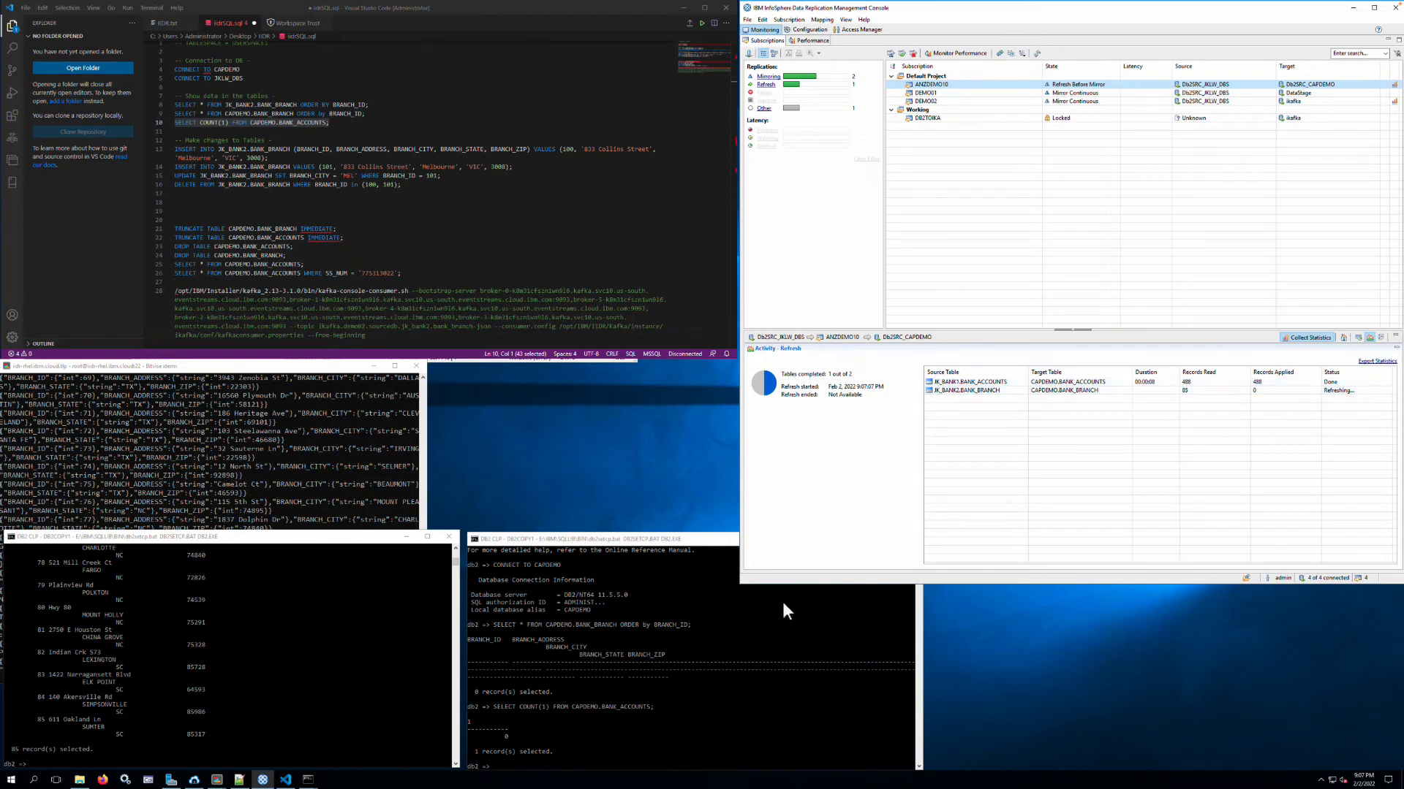
# - Rerun the CAPDEMO.BANK_ACCOUNTS count and the ordered CAPDEMO.BANK_BRANCH query in the CAPDEMO session
pyautogui.click(727, 588)
pyautogui.press('Up')
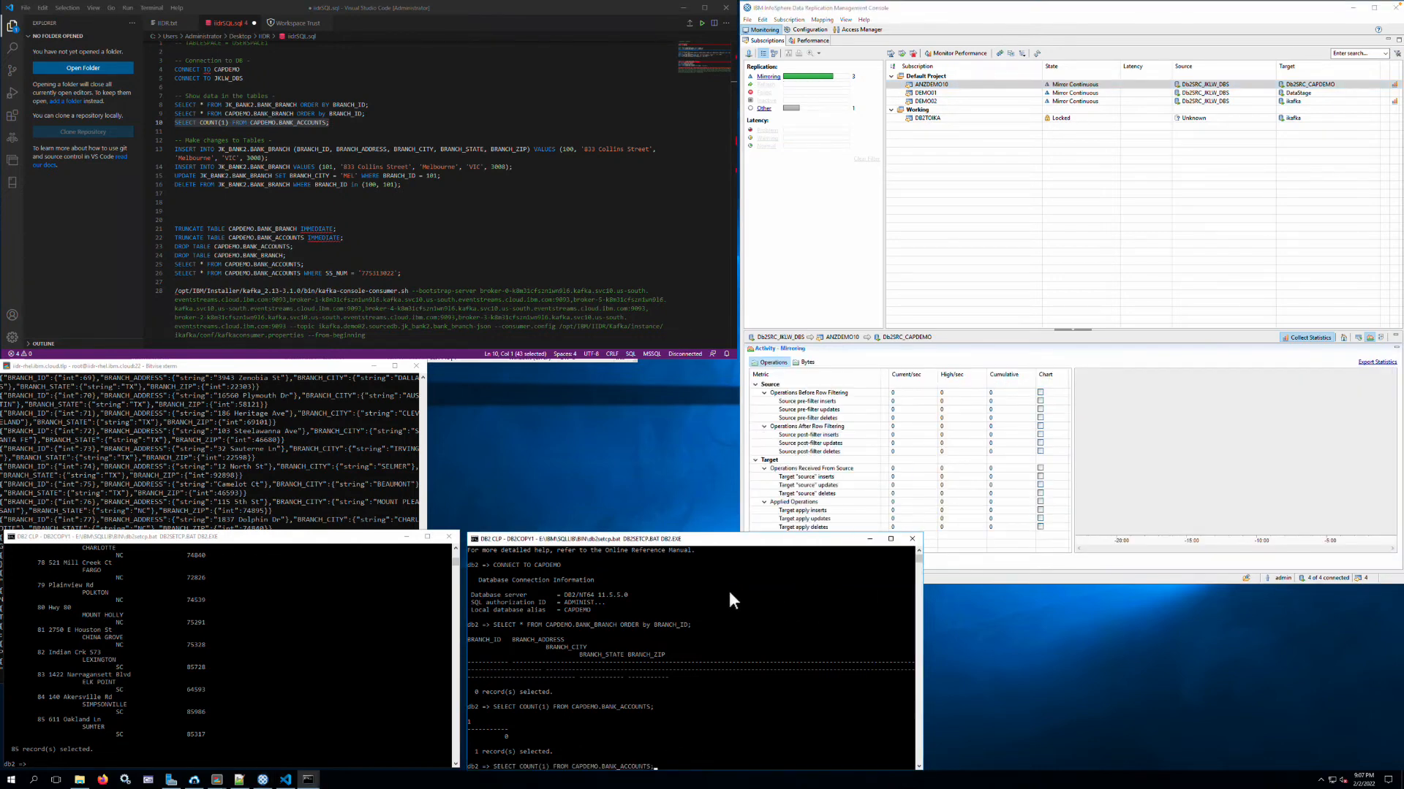
pyautogui.press('Return')
pyautogui.press('Up')
pyautogui.press('Up')
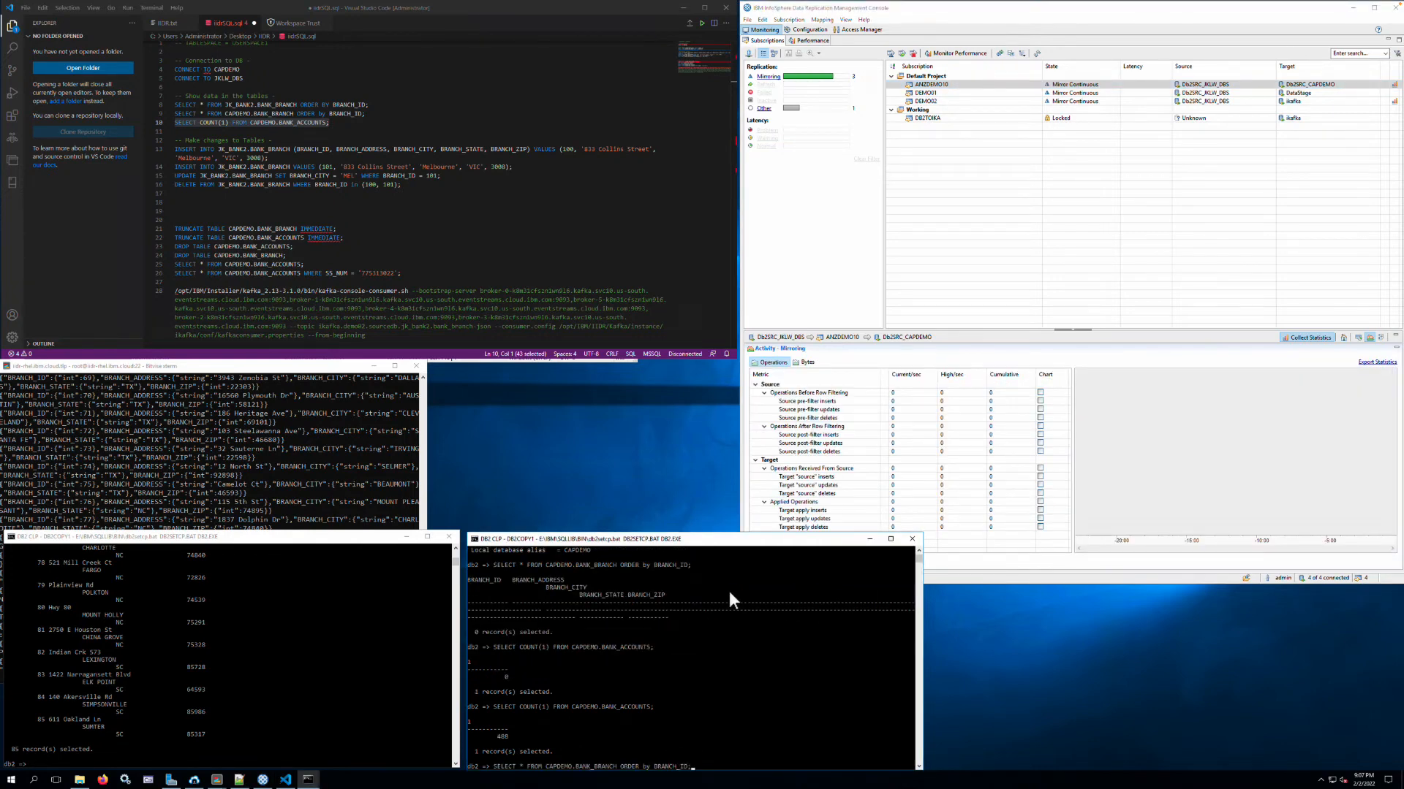
pyautogui.press('Return')
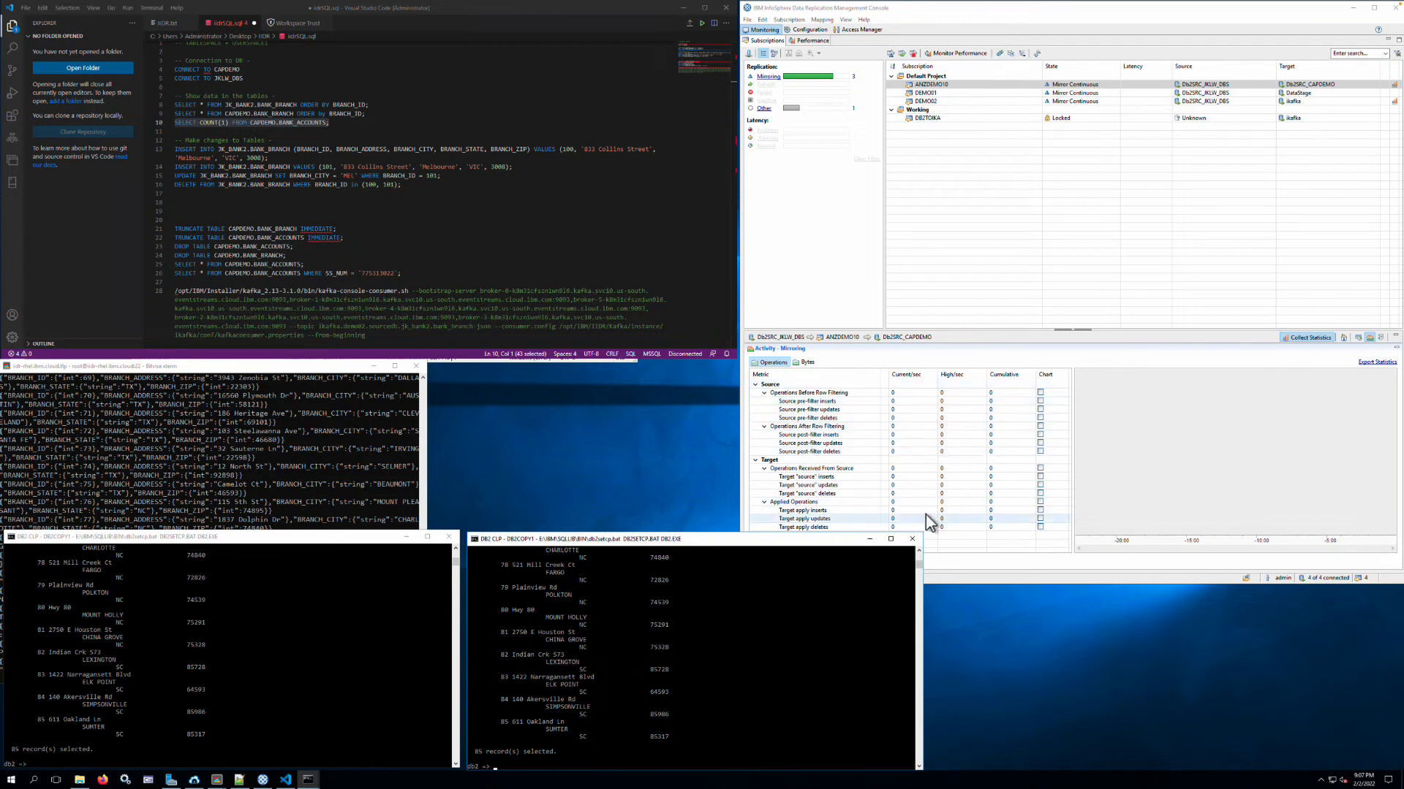
pyautogui.click(473, 215)
pyautogui.click(473, 216)
pyautogui.moveTo(284, 157); pyautogui.dragTo(174, 151)
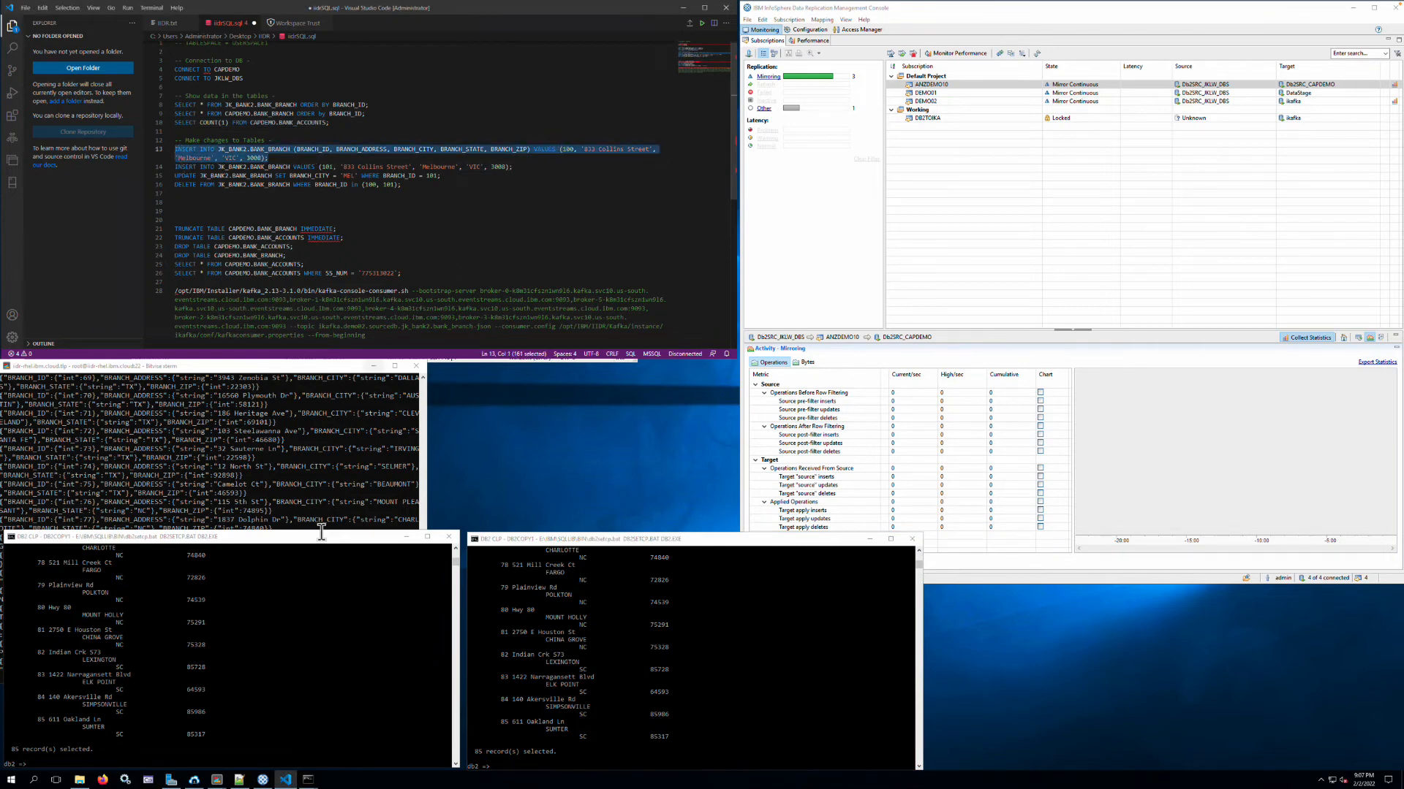
pyautogui.click(326, 589)
pyautogui.click(323, 585)
pyautogui.rightClick(323, 585)
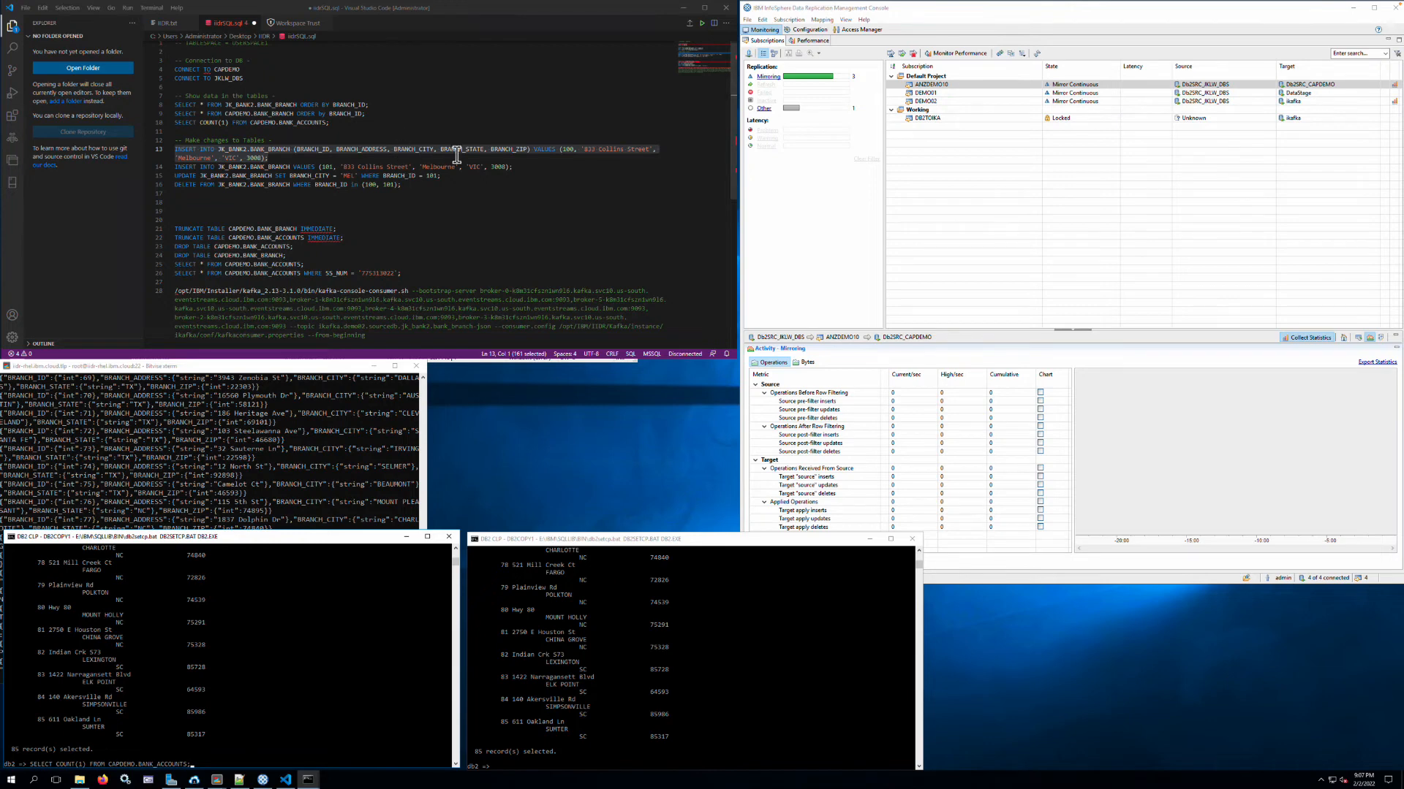
# - Clear the wrongly pasted statement in the JKLW_DBS session and run the SQL file's INSERT for branch 100 into JK_BANK2.BANK_BRANCH
pyautogui.click(351, 166)
pyautogui.moveTo(295, 157); pyautogui.dragTo(155, 151)
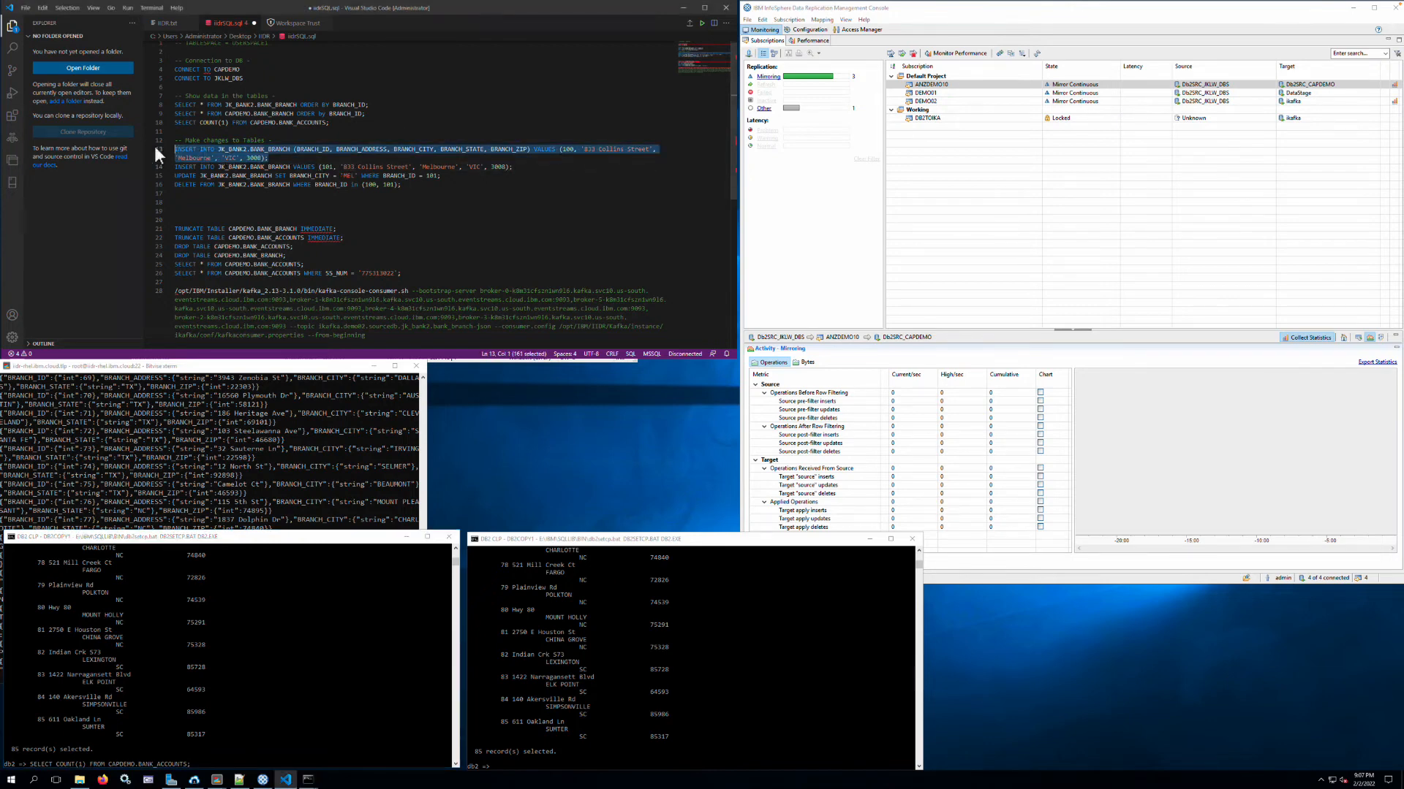
pyautogui.click(343, 656)
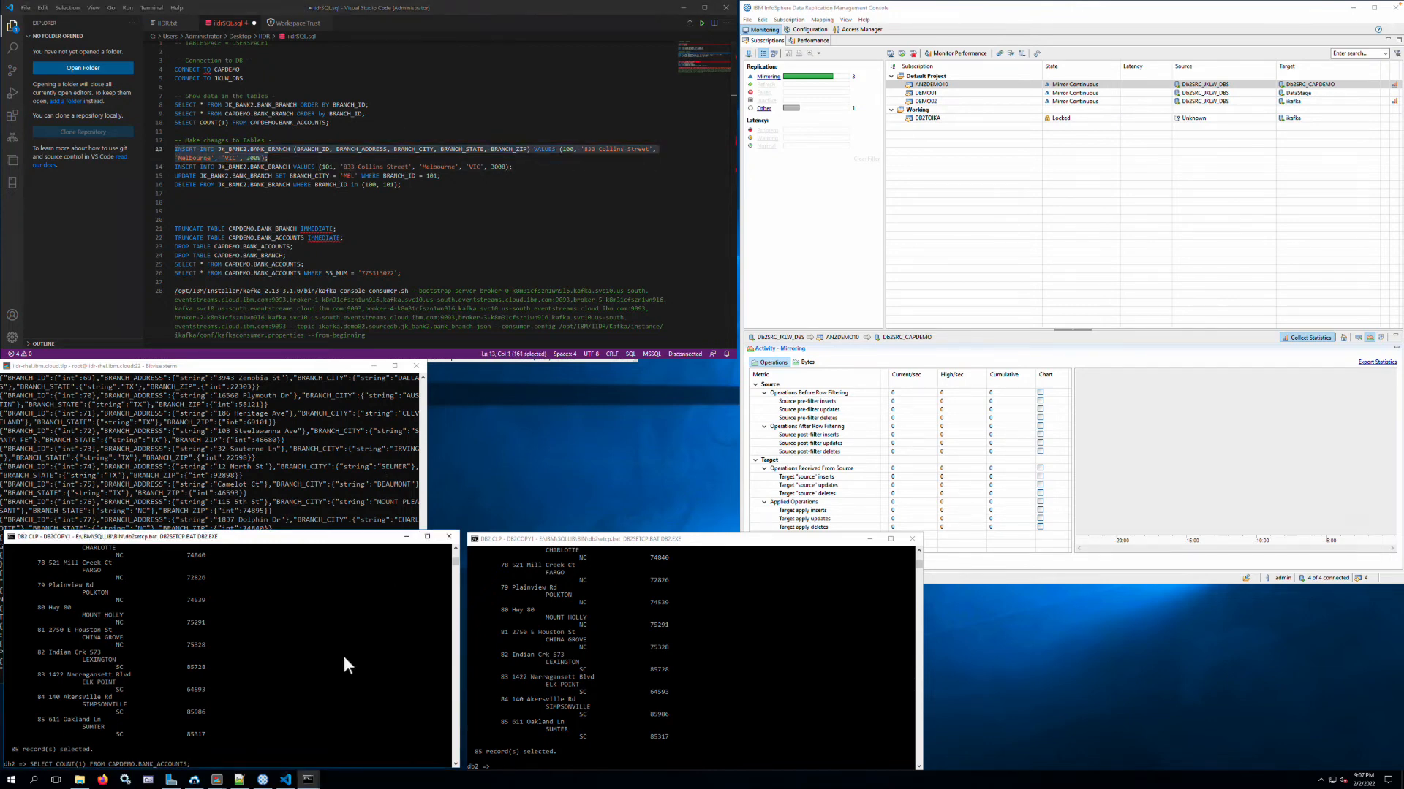
pyautogui.press('BackSpace')
pyautogui.press('BackSpace')
pyautogui.press('BackSpace')
pyautogui.press('BackSpace')
pyautogui.press('BackSpace')
pyautogui.press('BackSpace')
pyautogui.press('BackSpace')
pyautogui.press('BackSpace')
pyautogui.press('BackSpace')
pyautogui.press('BackSpace')
pyautogui.press('BackSpace')
pyautogui.press('BackSpace')
pyautogui.press('BackSpace')
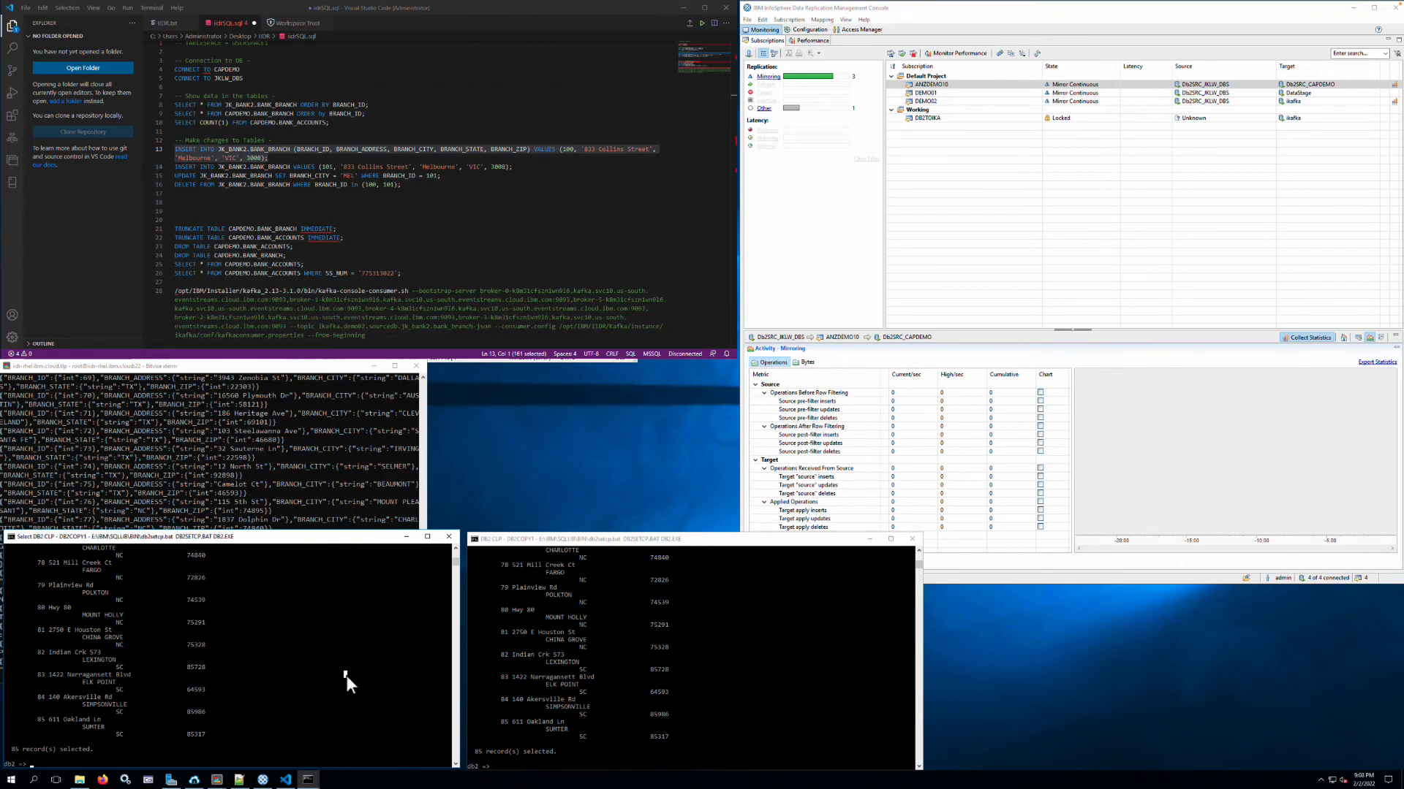
pyautogui.rightClick(347, 676)
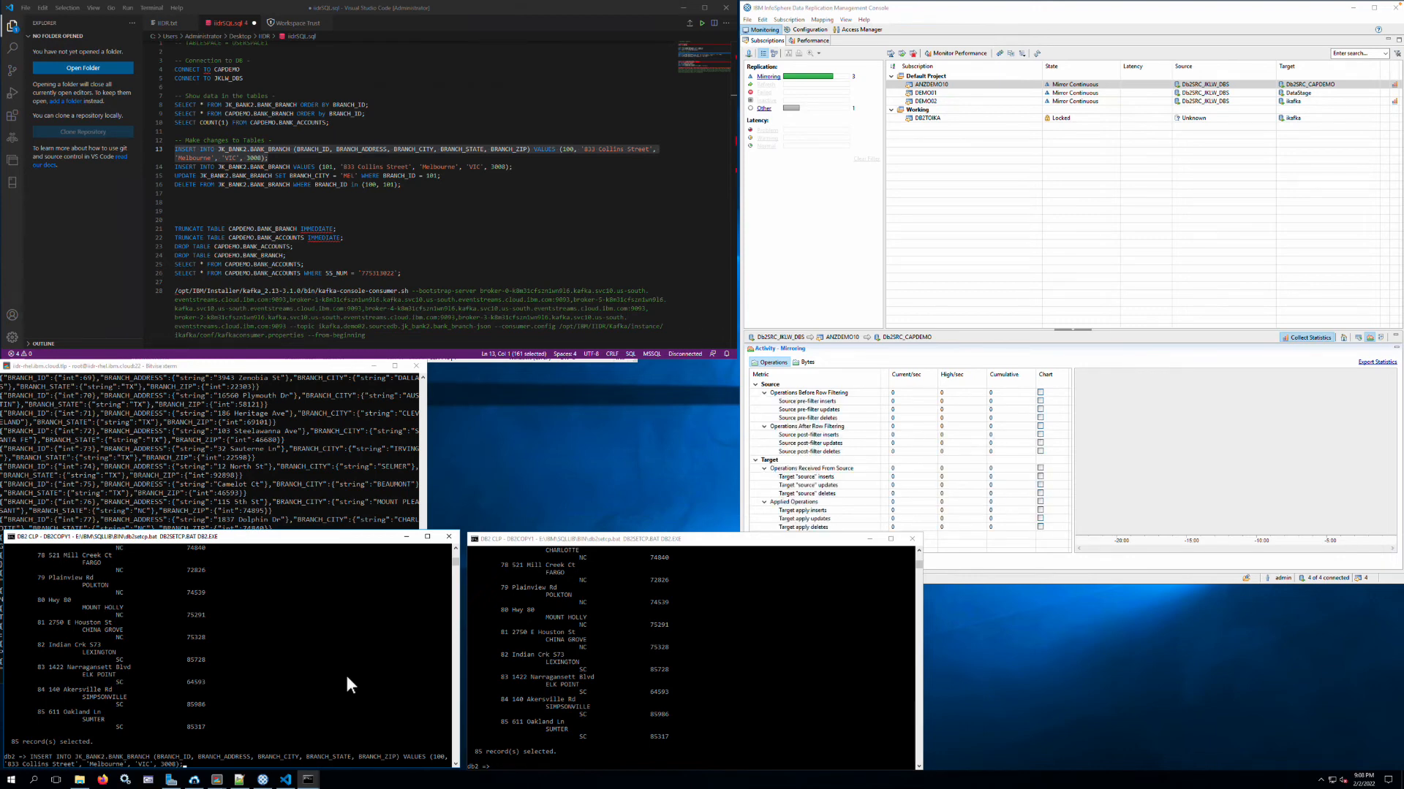
pyautogui.press('Return')
# - Rerun the ordered CAPDEMO.BANK_BRANCH query in the CAPDEMO session to check for replicated branch 100
pyautogui.click(590, 683)
pyautogui.press('Up')
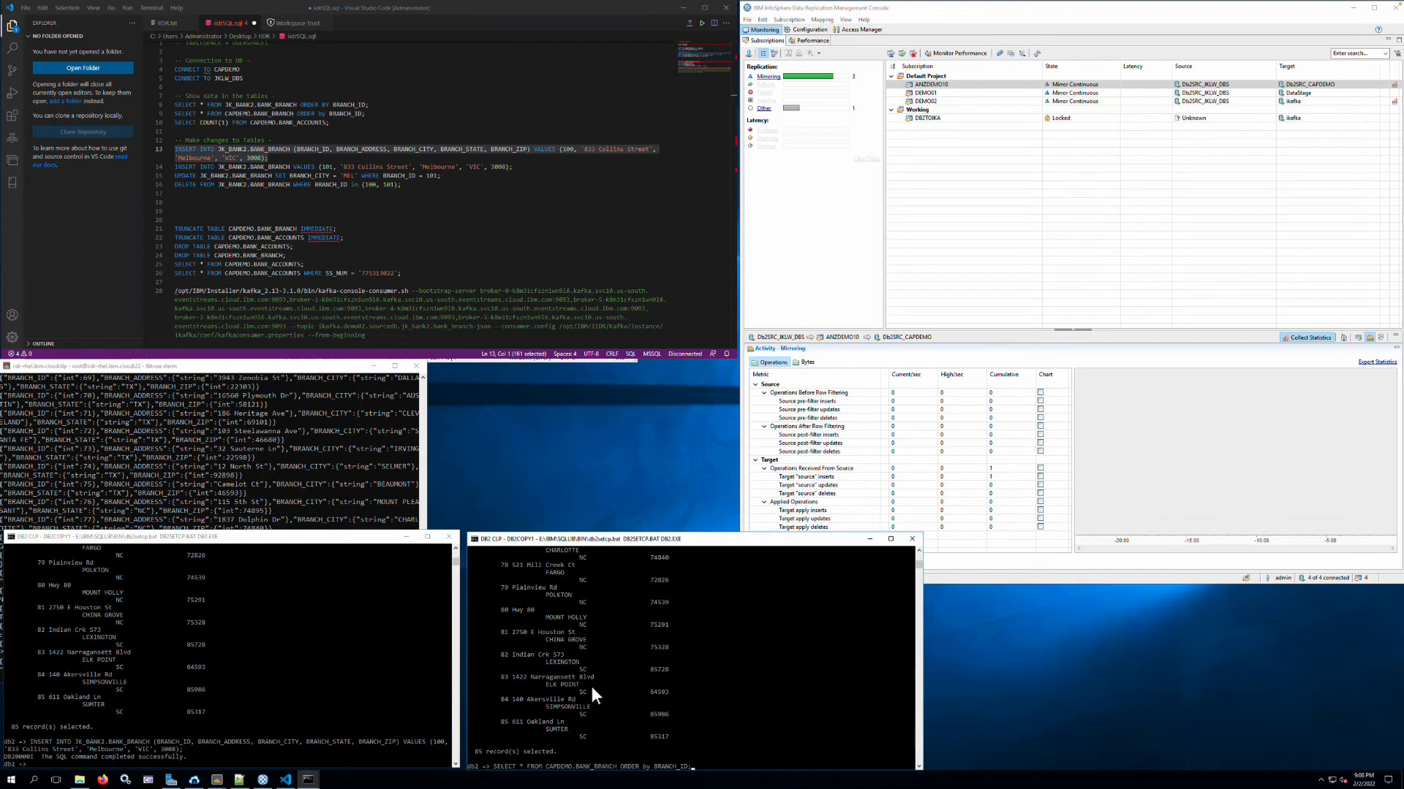
pyautogui.press('Return')
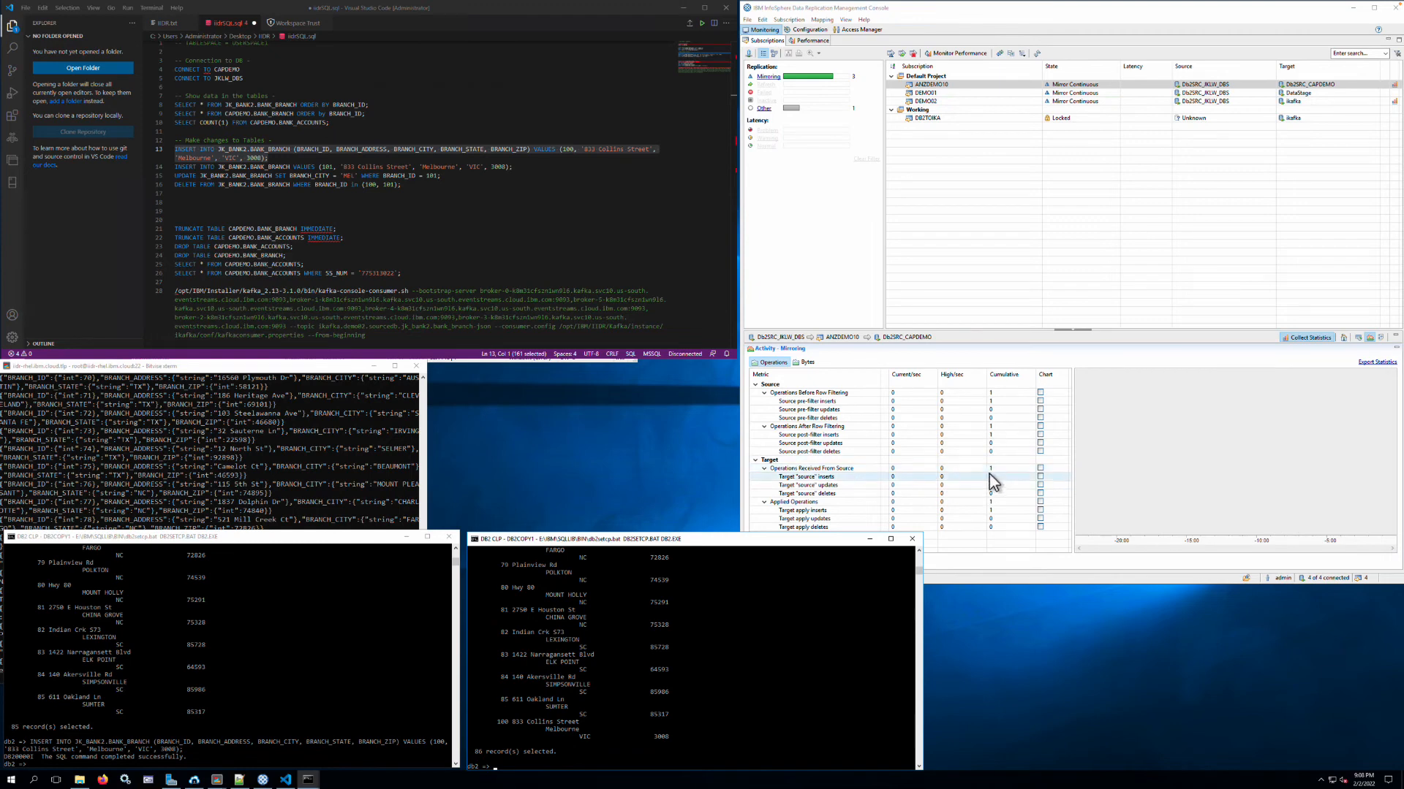
# - Copy the INSERT for branch 101 into JK_BANK2.BANK_BRANCH from the SQL file and run it in the JKLW_DBS session
pyautogui.moveTo(514, 167); pyautogui.dragTo(180, 167)
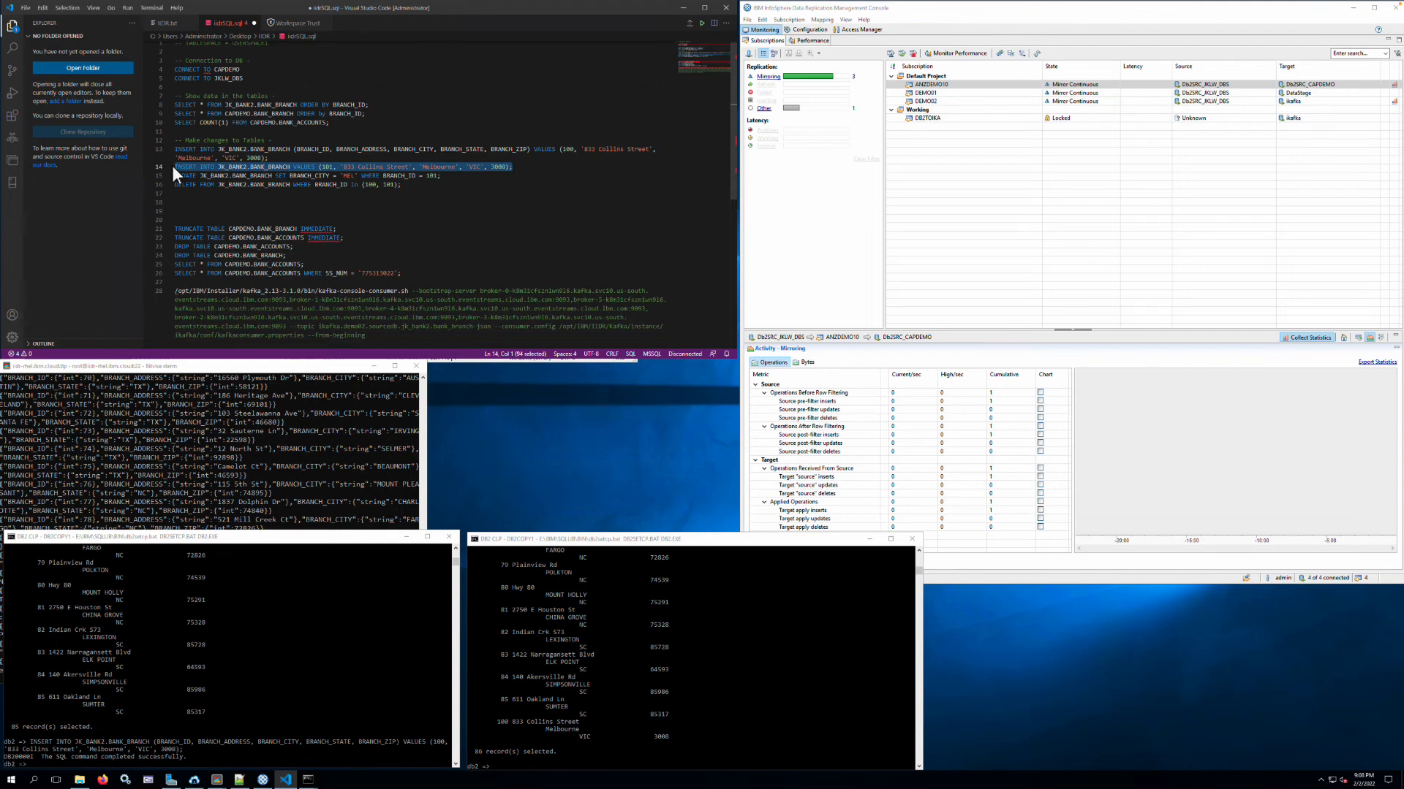
pyautogui.hotkey('ctrl', 'c')
pyautogui.click(314, 618)
pyautogui.hotkey('ctrl', 'v')
pyautogui.press('Return')
# - Repeat the ordered CAPDEMO.BANK_BRANCH query in the CAPDEMO session to check for replicated branch 101
pyautogui.click(573, 672)
pyautogui.press('Up')
pyautogui.press('Return')
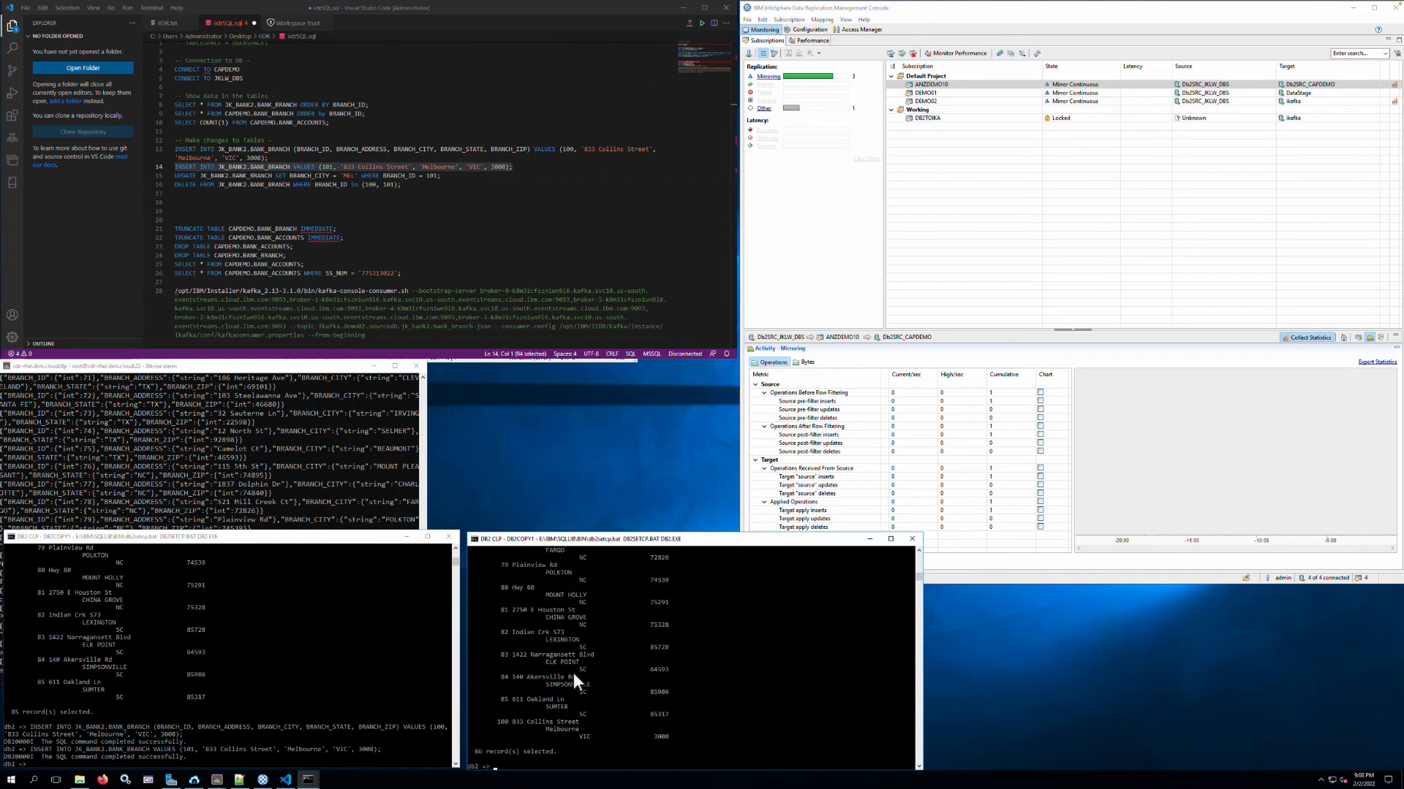
pyautogui.click(801, 625)
pyautogui.press('Up')
pyautogui.press('Return')
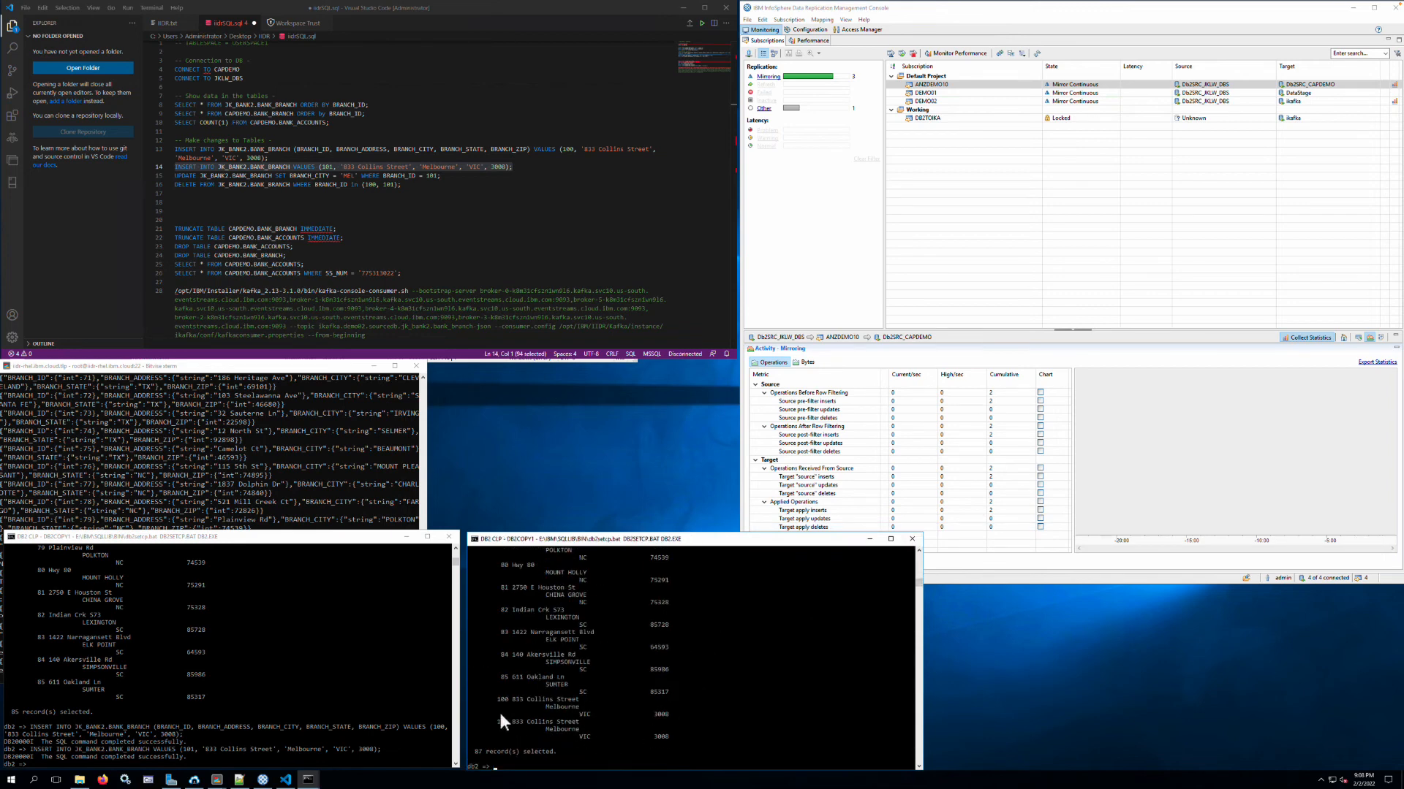
# - Copy the UPDATE setting BRANCH_CITY to 'MEL' for branch 101 in JK_BANK2.BANK_BRANCH from the SQL file and run it in the JKLW_DBS session
pyautogui.moveTo(443, 176); pyautogui.dragTo(170, 179)
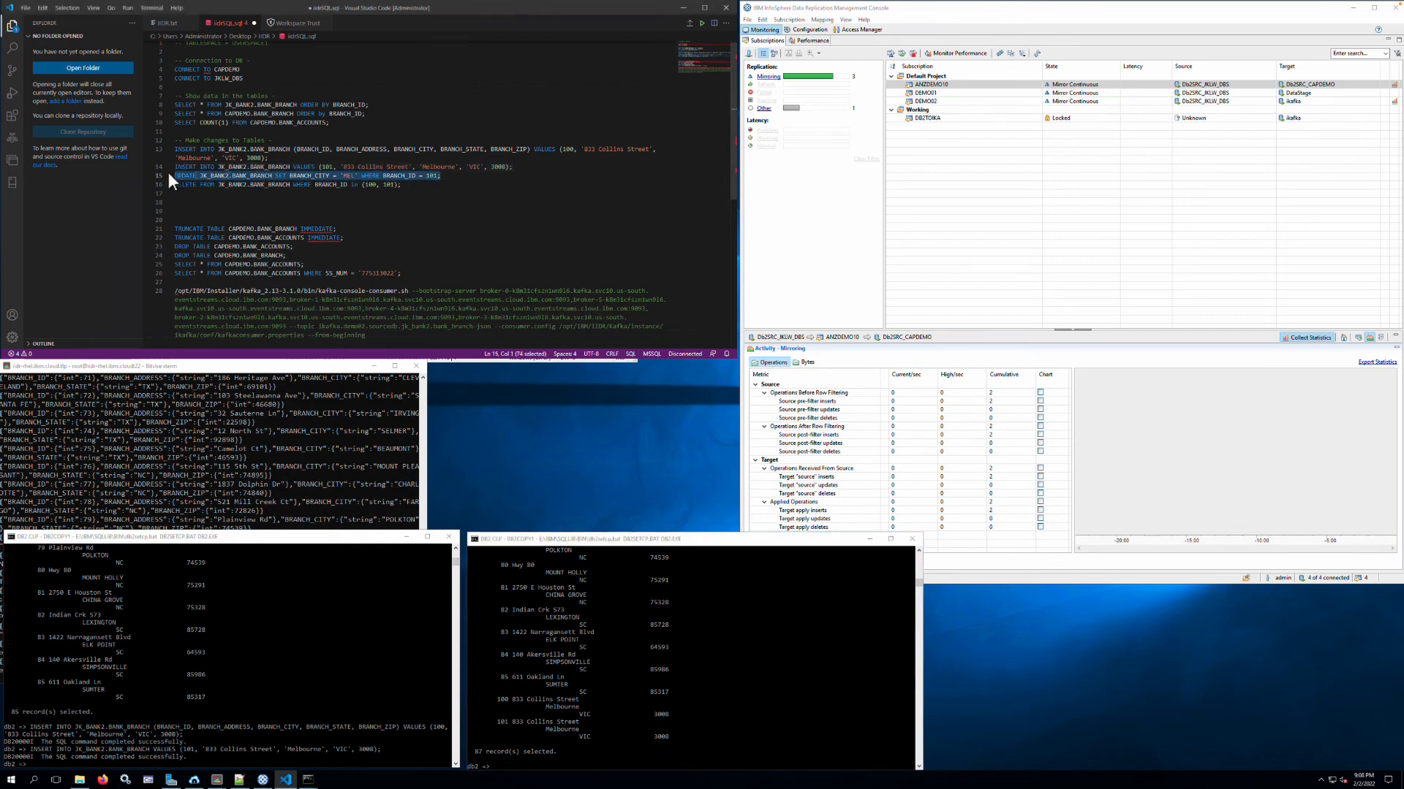
pyautogui.hotkey('ctrl', 'c')
pyautogui.click(317, 642)
pyautogui.hotkey('ctrl', 'v')
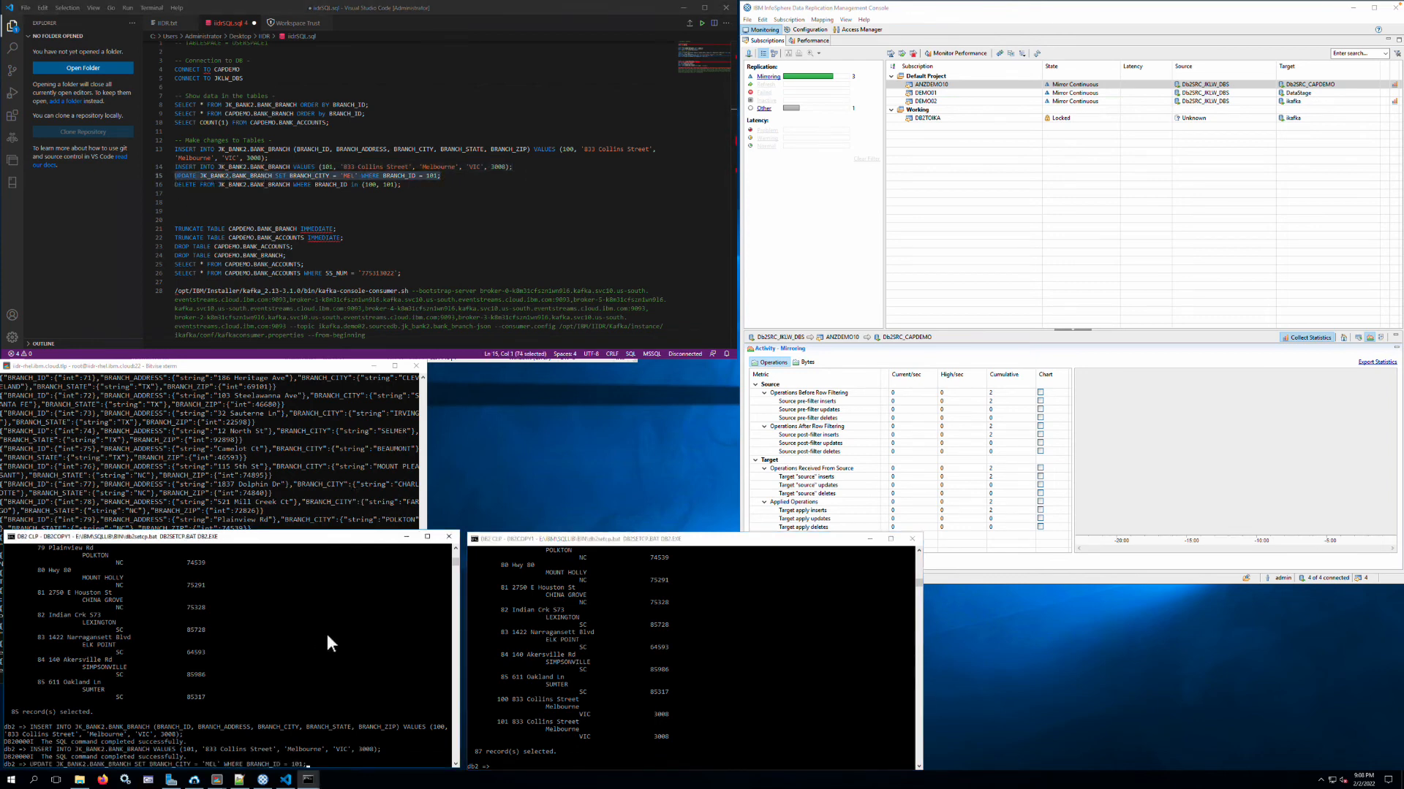
pyautogui.press('Return')
# - Rerun the ordered CAPDEMO.BANK_BRANCH query in the CAPDEMO session to check the replicated city change for branch 101
pyautogui.click(621, 624)
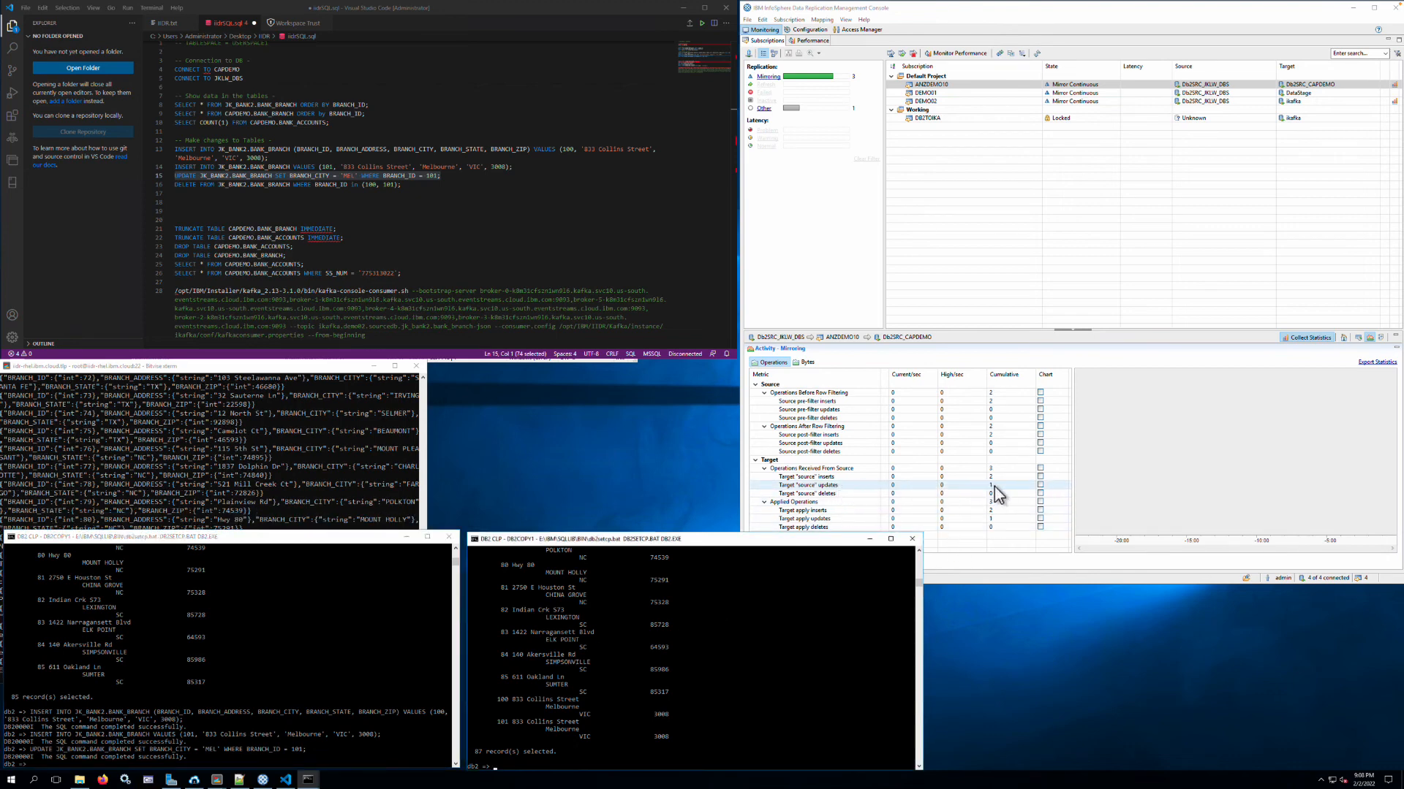
pyautogui.click(771, 682)
pyautogui.press('Escape')
pyautogui.press('Up')
pyautogui.press('Return')
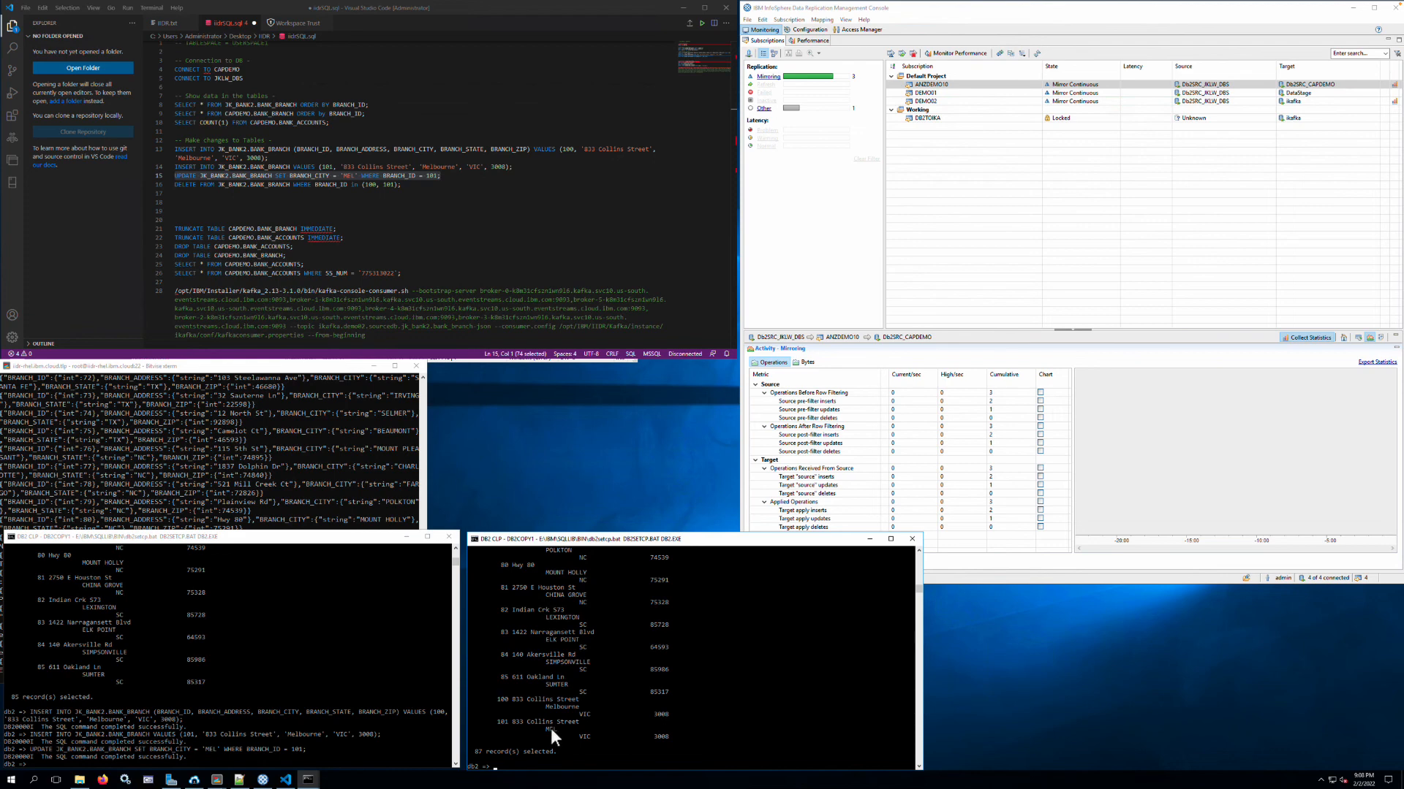
# - Copy the DELETE for branches 100 and 101 in JK_BANK2.BANK_BRANCH from the SQL file and run it in the JKLW_DBS session
pyautogui.moveTo(401, 185); pyautogui.dragTo(157, 182)
pyautogui.hotkey('ctrl', 'c')
pyautogui.click(283, 655)
pyautogui.rightClick(292, 653)
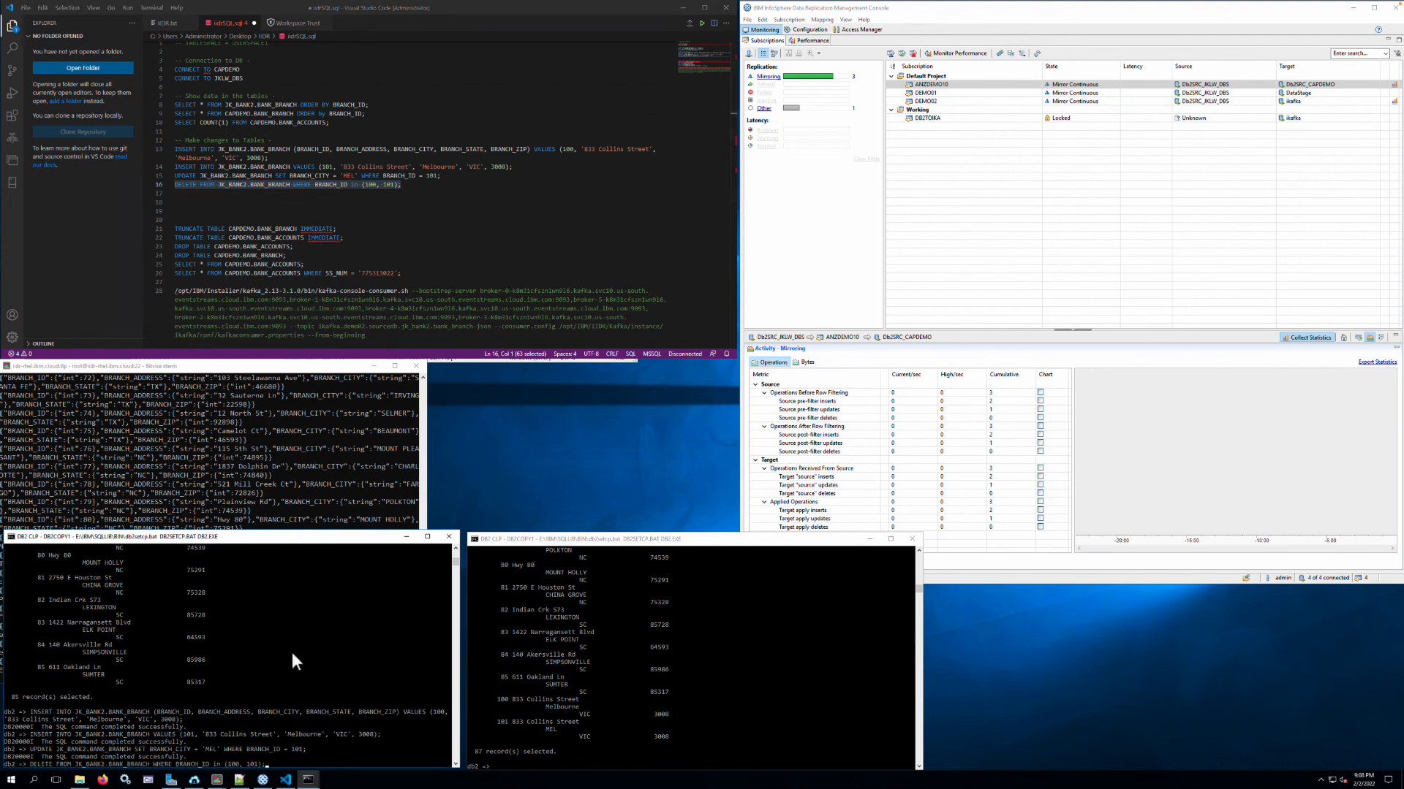
pyautogui.press('Return')
# - Rerun the ordered CAPDEMO.BANK_BRANCH query to check the replicated deletes, and switch to the Management Console to review the subscription's activity statistics
pyautogui.click(668, 642)
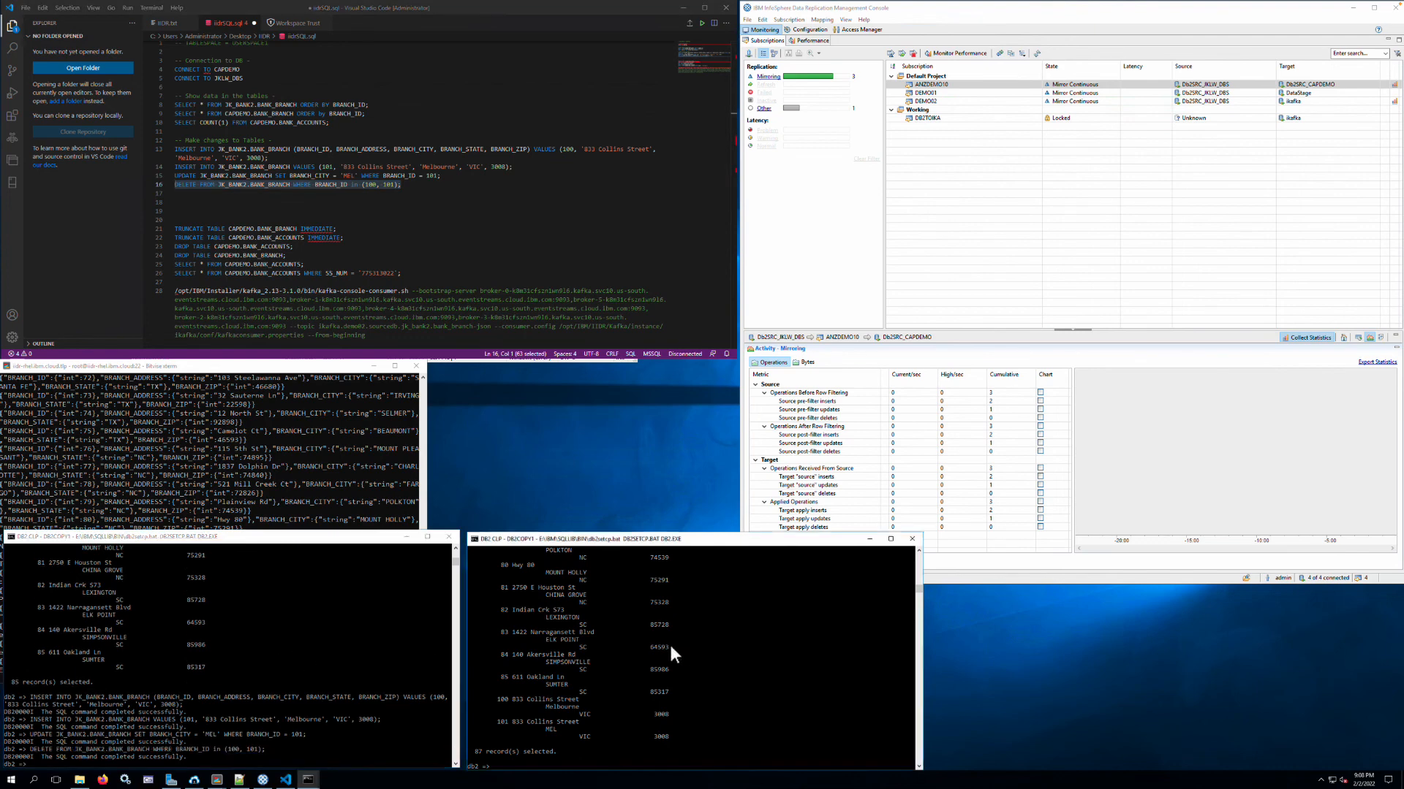
pyautogui.press('Up')
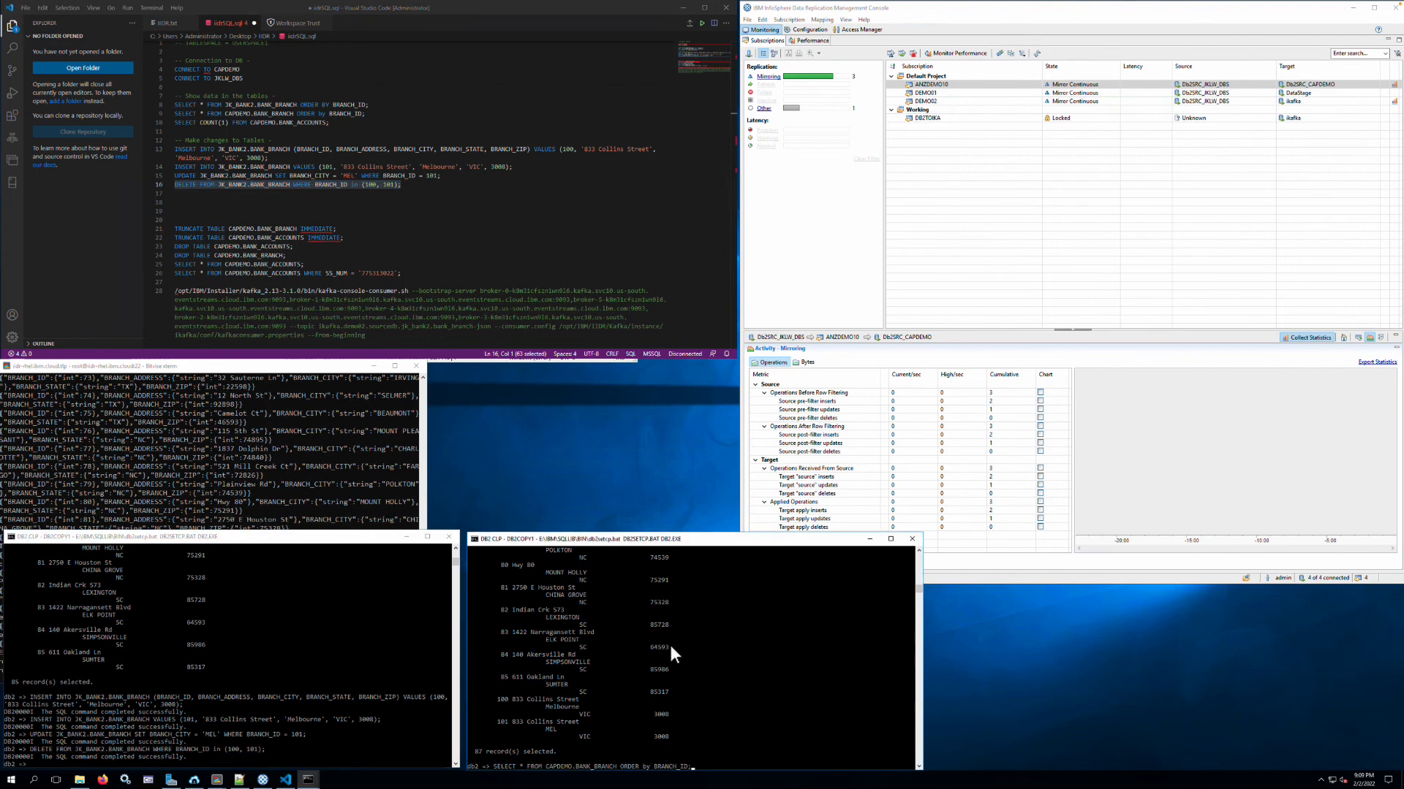
pyautogui.press('Return')
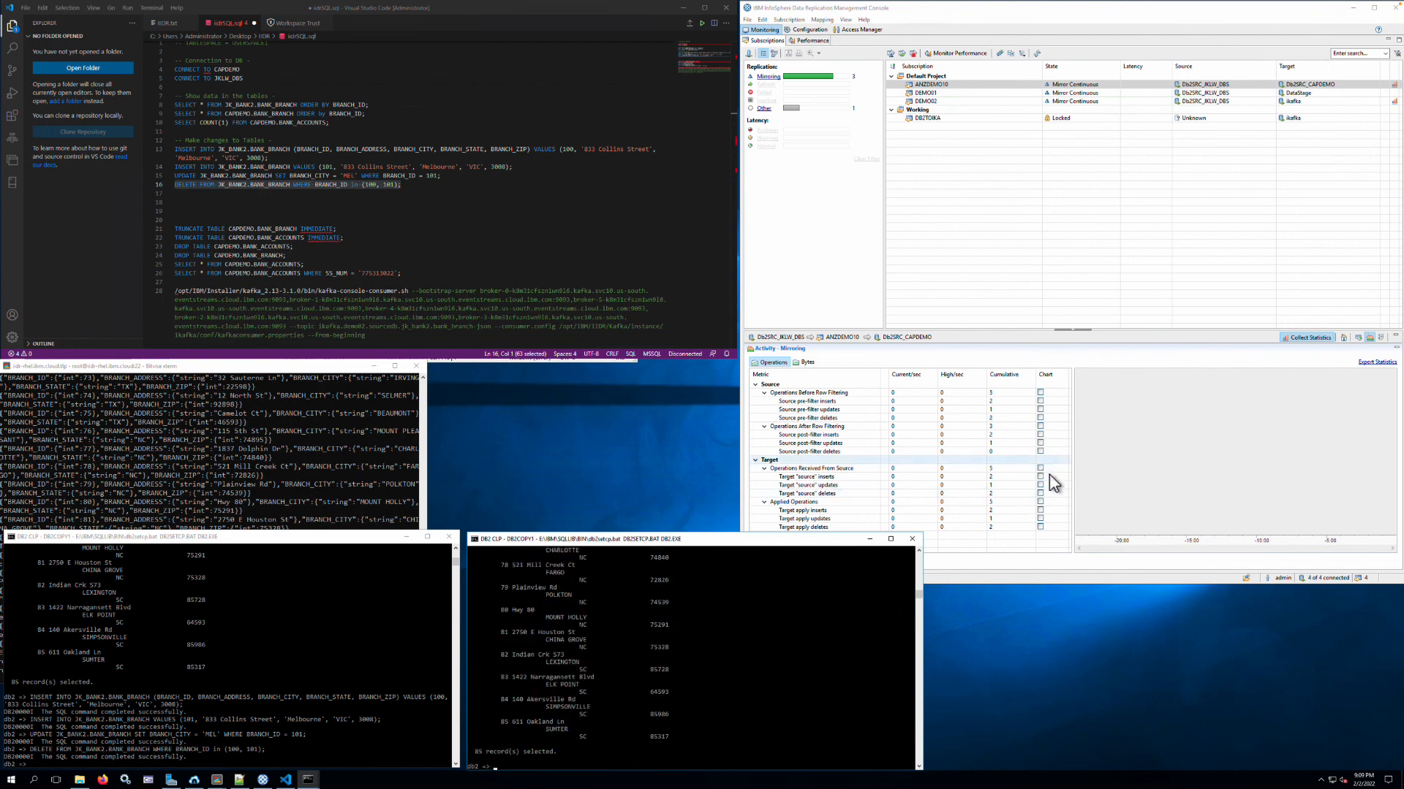
pyautogui.click(1022, 575)
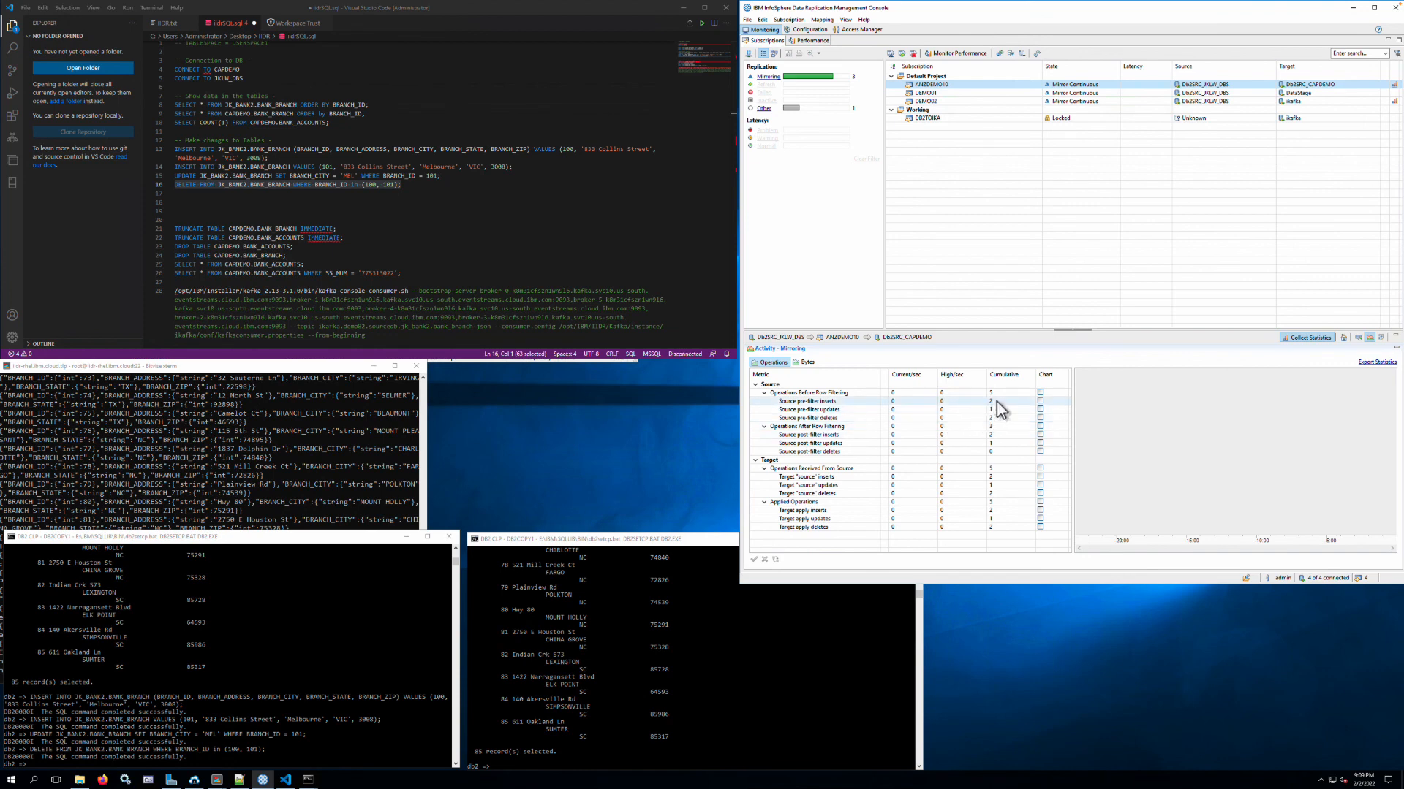